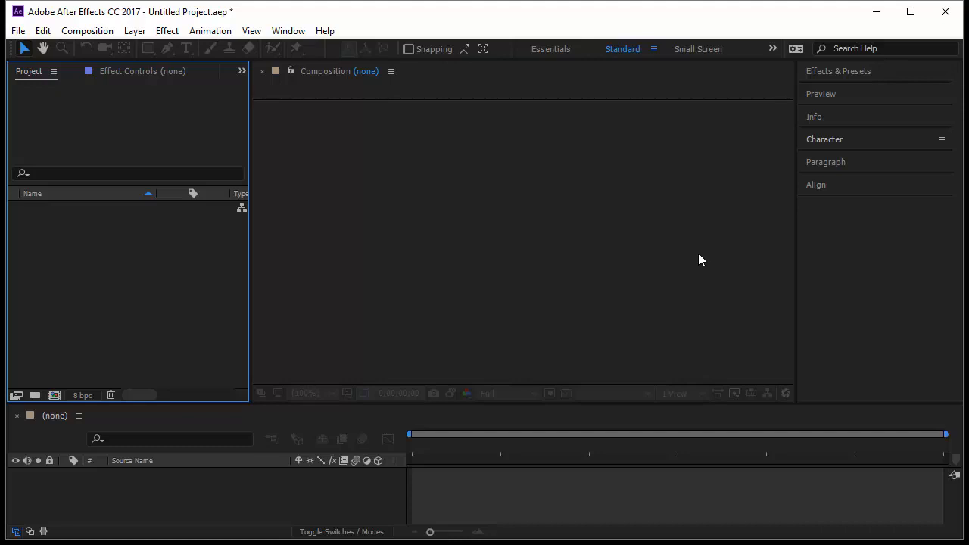
# Create a composition named Shapes with the HDV/HDTV 720 25 preset, a 3-second duration and a black background.
pyautogui.click(54, 395)
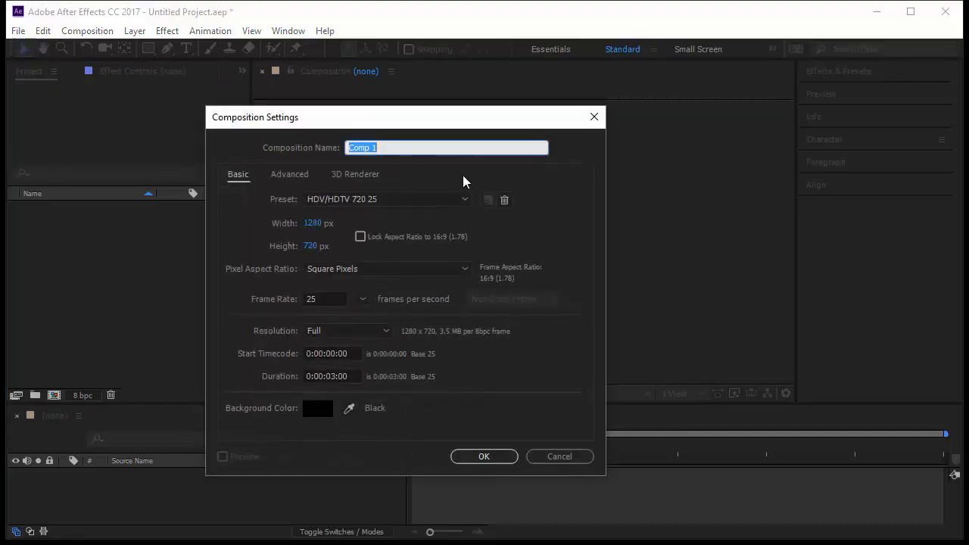
pyautogui.write('Shapes')
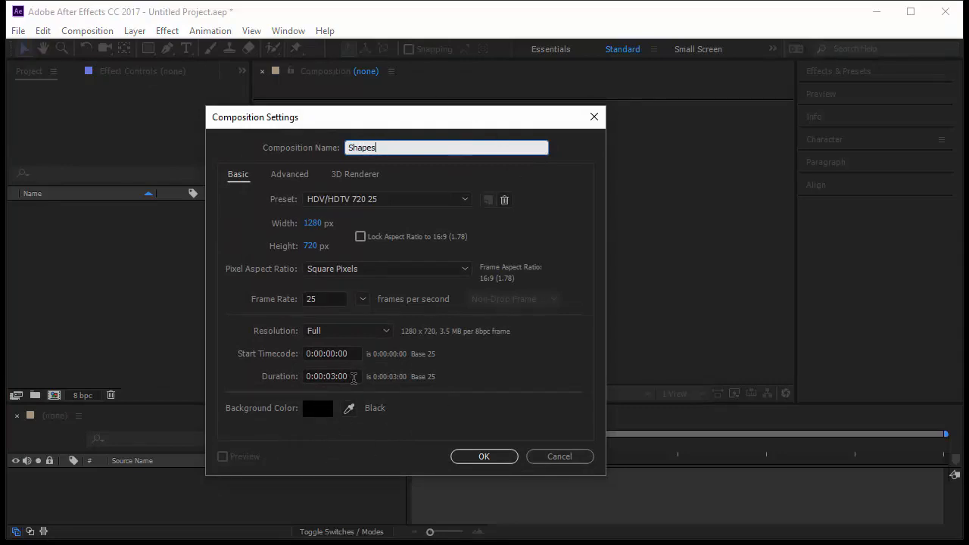
pyautogui.click(354, 378)
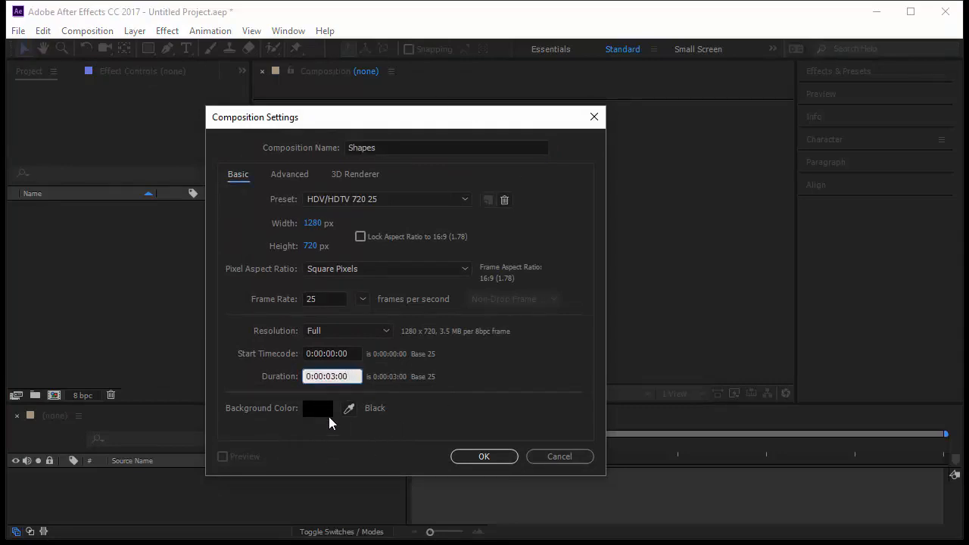
pyautogui.click(327, 416)
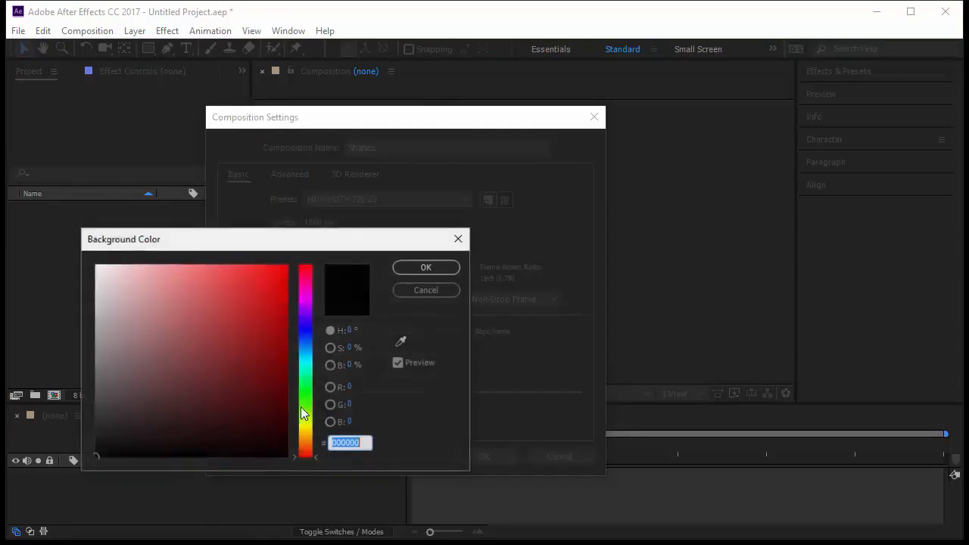
pyautogui.click(452, 271)
pyautogui.click(488, 458)
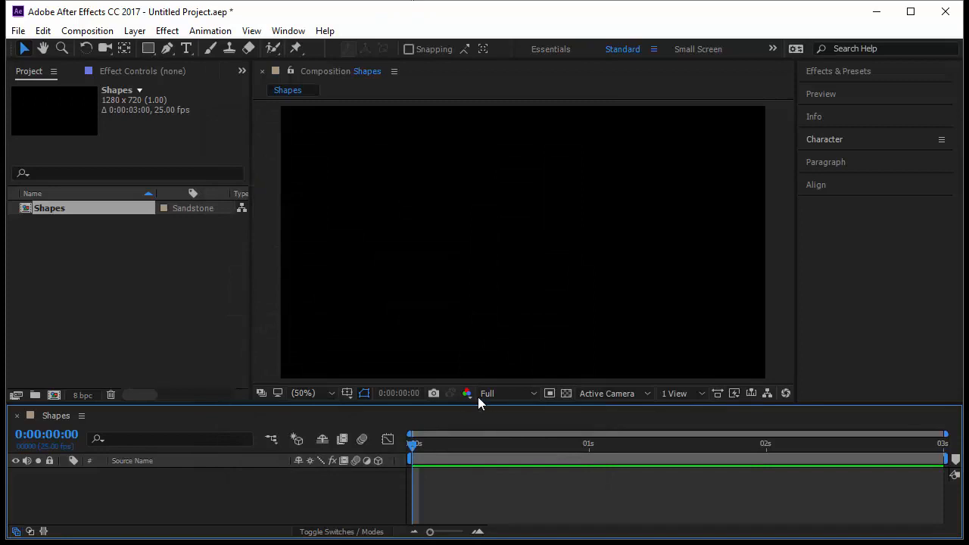
# With Bezier Path turned off, draw an orange rectangle about 339 by 244 px with an 8 px white stroke near the composition's centre.
pyautogui.moveTo(479, 397); pyautogui.dragTo(478, 392)
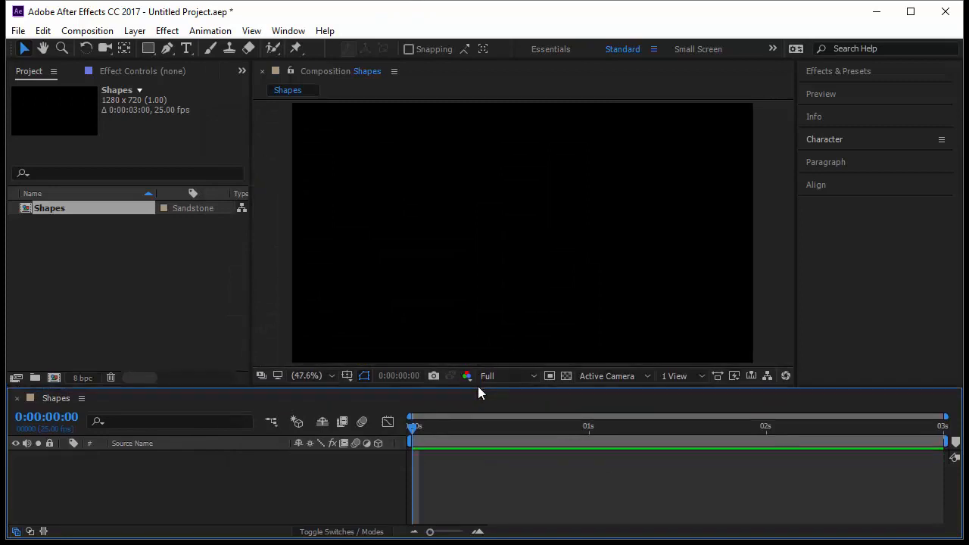
pyautogui.click(151, 47)
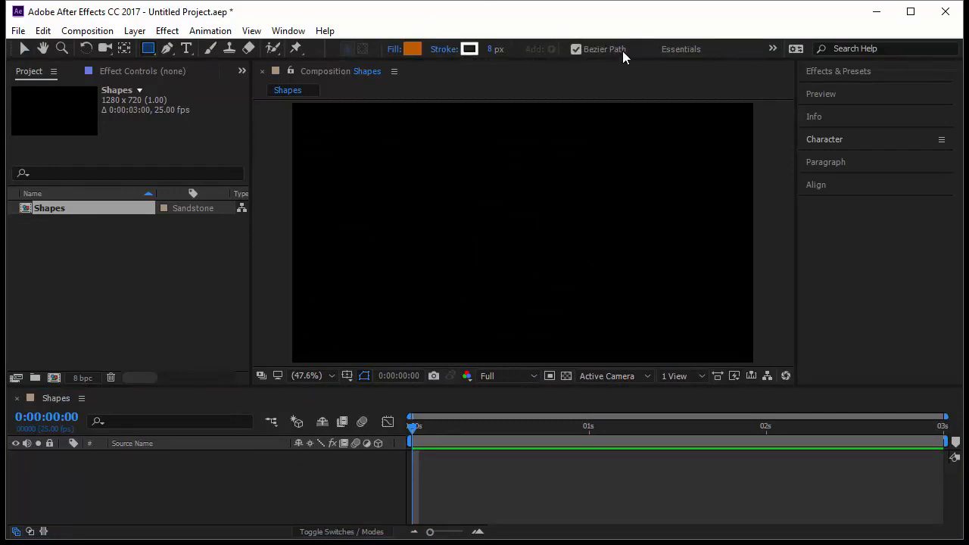
pyautogui.click(577, 50)
pyautogui.click(575, 49)
pyautogui.click(576, 49)
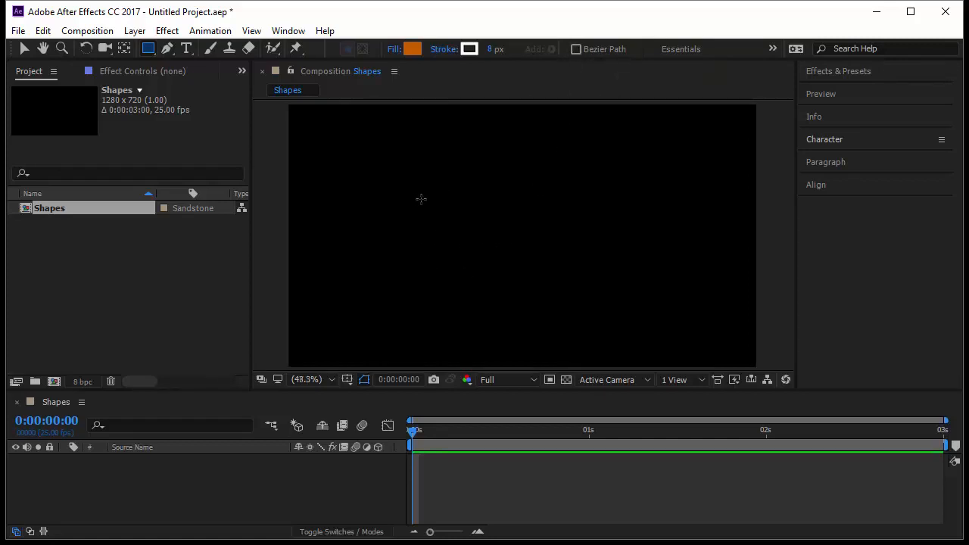
pyautogui.moveTo(435, 194); pyautogui.dragTo(560, 283)
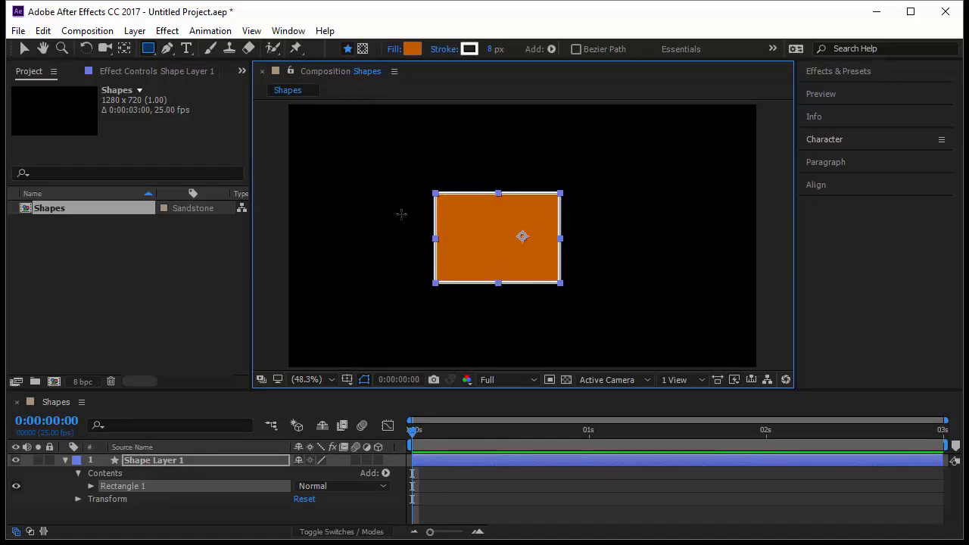
pyautogui.press('v')
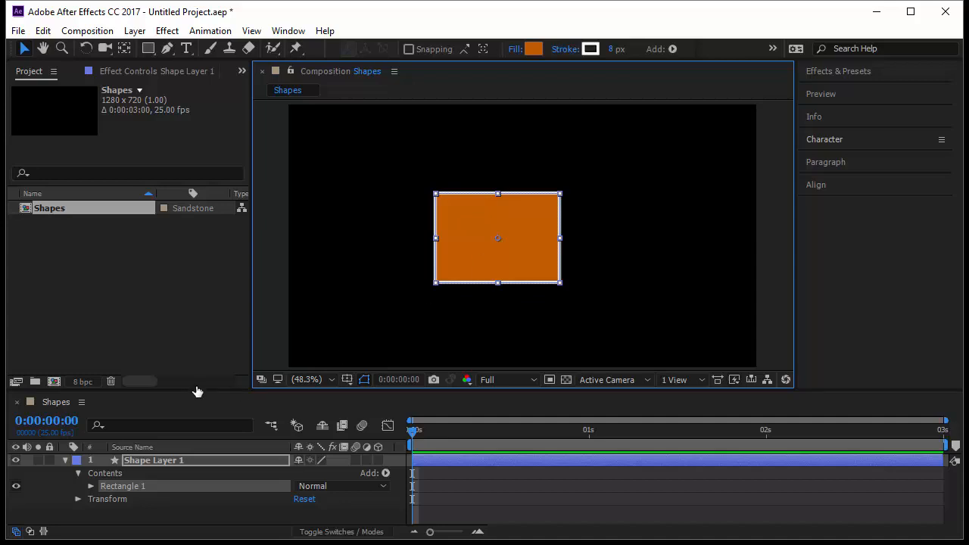
# Expand Rectangle 1 and its Rectangle Path 1 in the timeline and examine the path, stroke, fill and transform properties.
pyautogui.moveTo(195, 390); pyautogui.dragTo(187, 356)
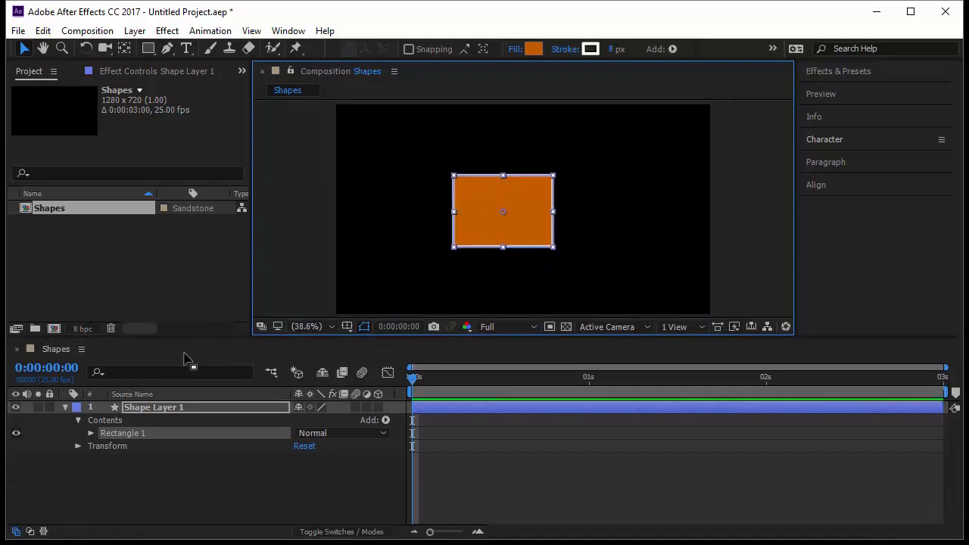
pyautogui.click(91, 422)
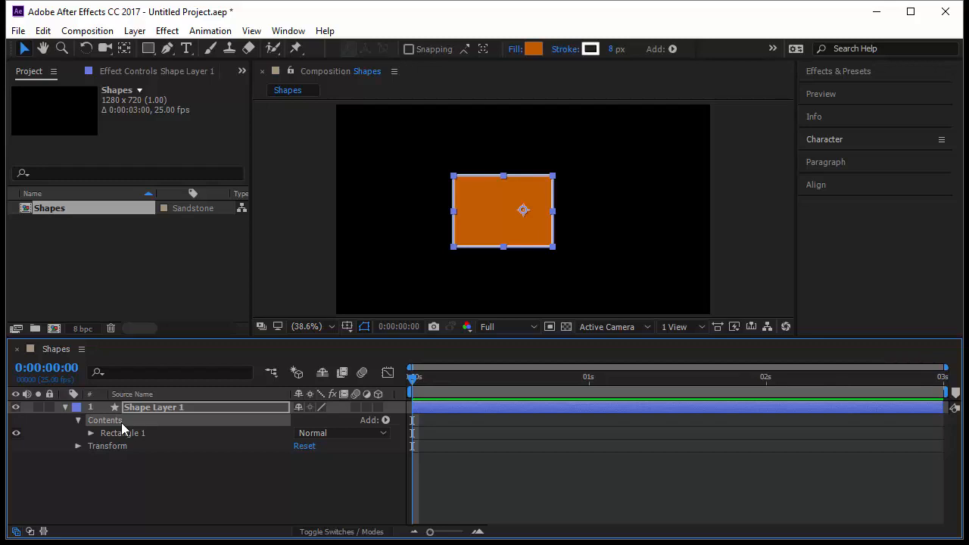
pyautogui.click(123, 432)
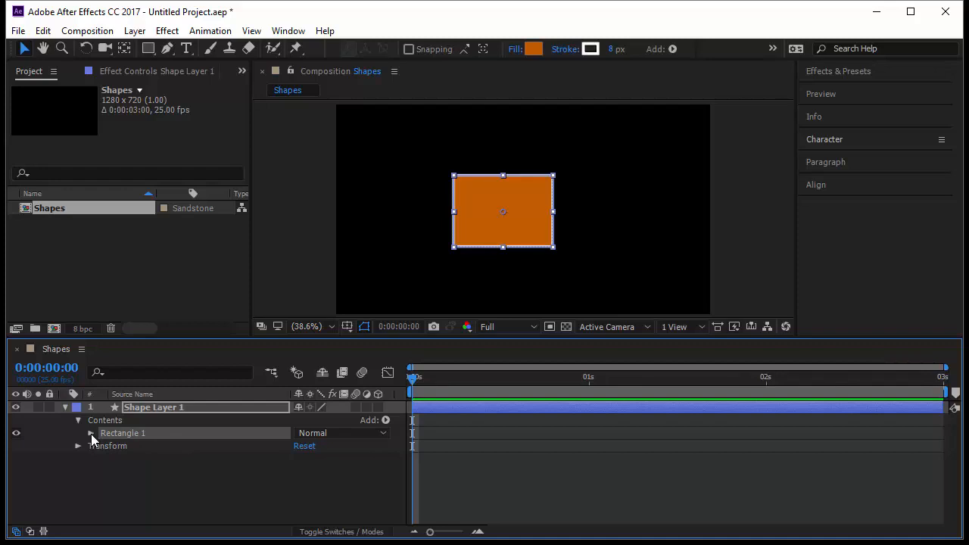
pyautogui.click(91, 433)
pyautogui.click(161, 451)
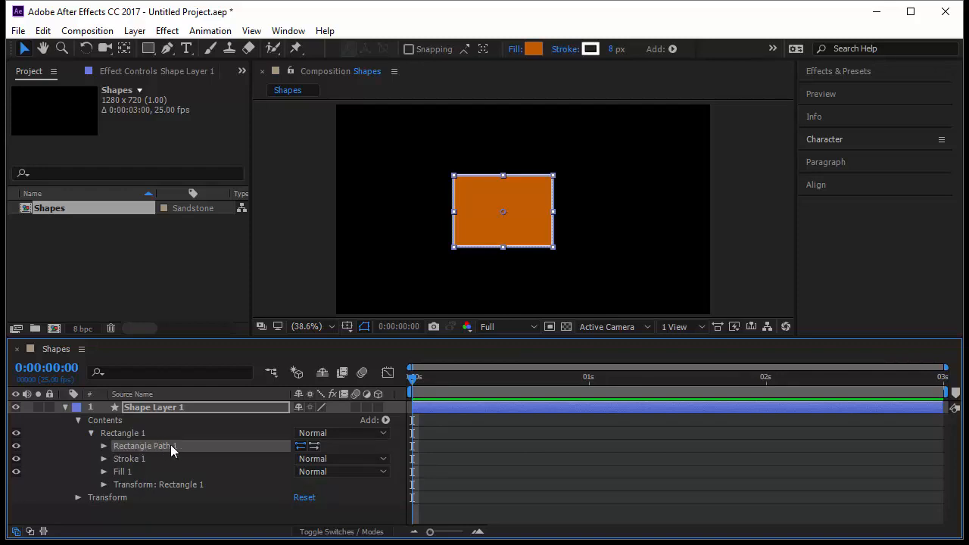
pyautogui.click(125, 460)
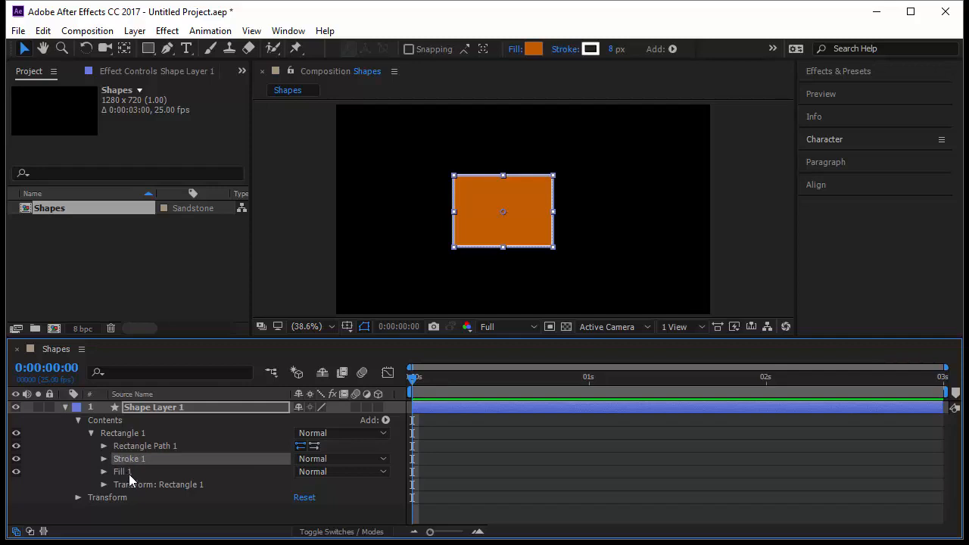
pyautogui.click(129, 473)
pyautogui.click(132, 487)
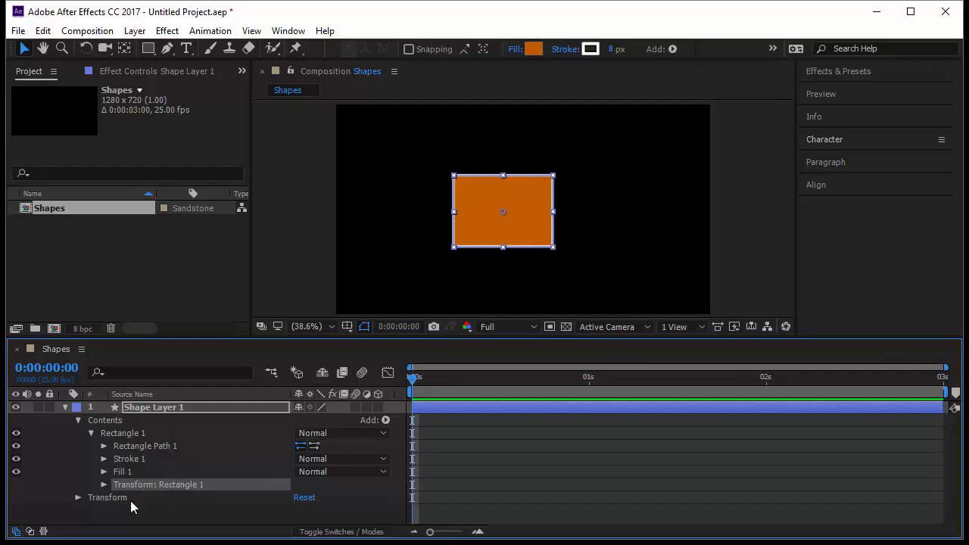
pyautogui.click(106, 498)
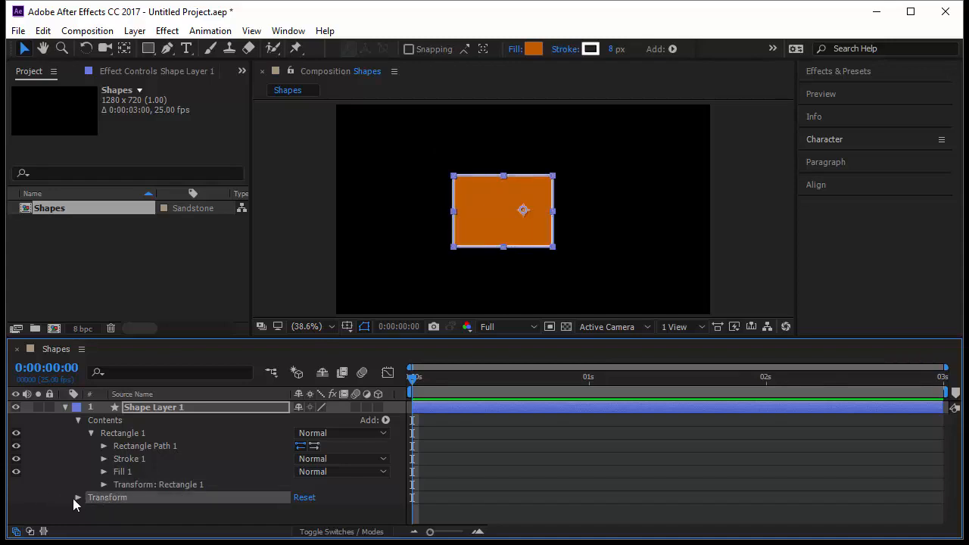
pyautogui.click(171, 450)
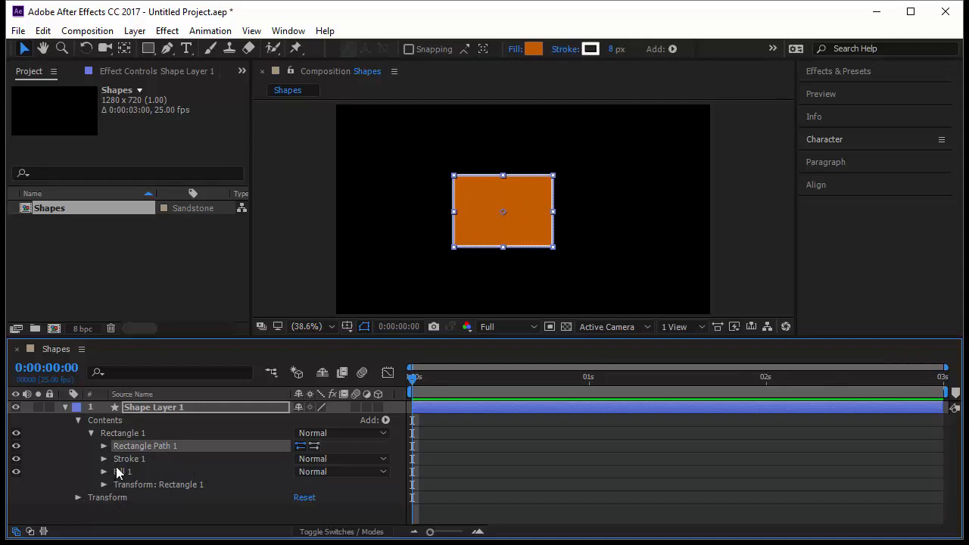
pyautogui.click(104, 447)
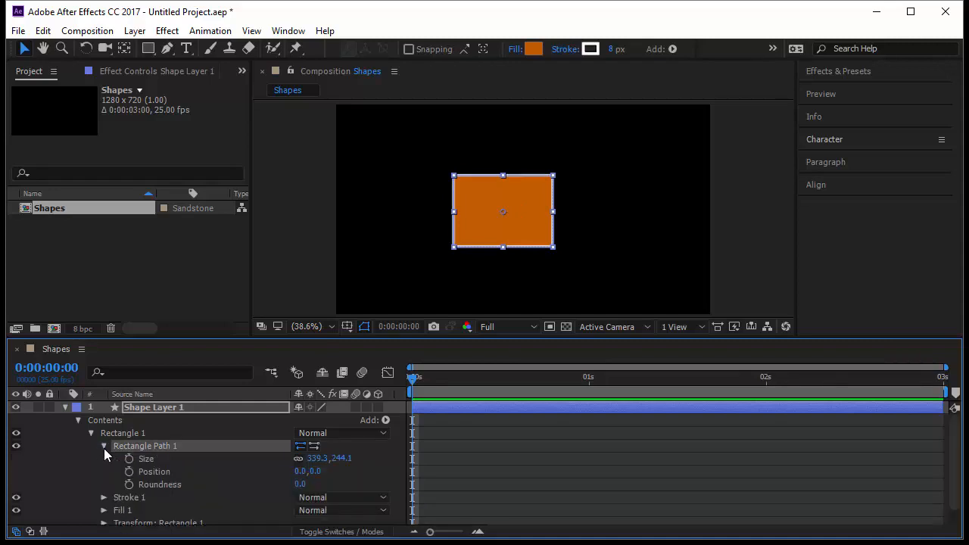
# Try rounding the rectangle's corners with the path's Roundness property, and return it to 0.
pyautogui.click(166, 461)
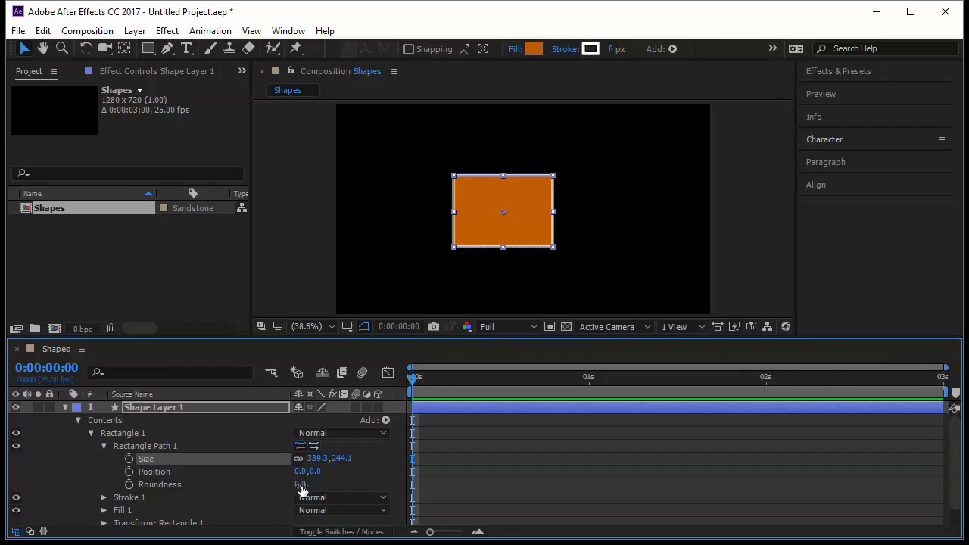
pyautogui.moveTo(301, 488); pyautogui.dragTo(203, 489)
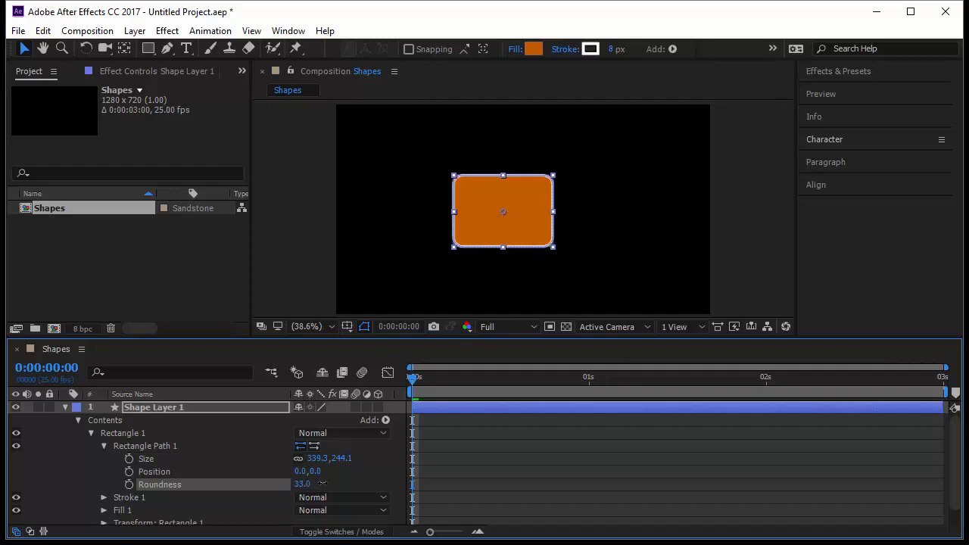
pyautogui.moveTo(301, 485); pyautogui.dragTo(331, 480)
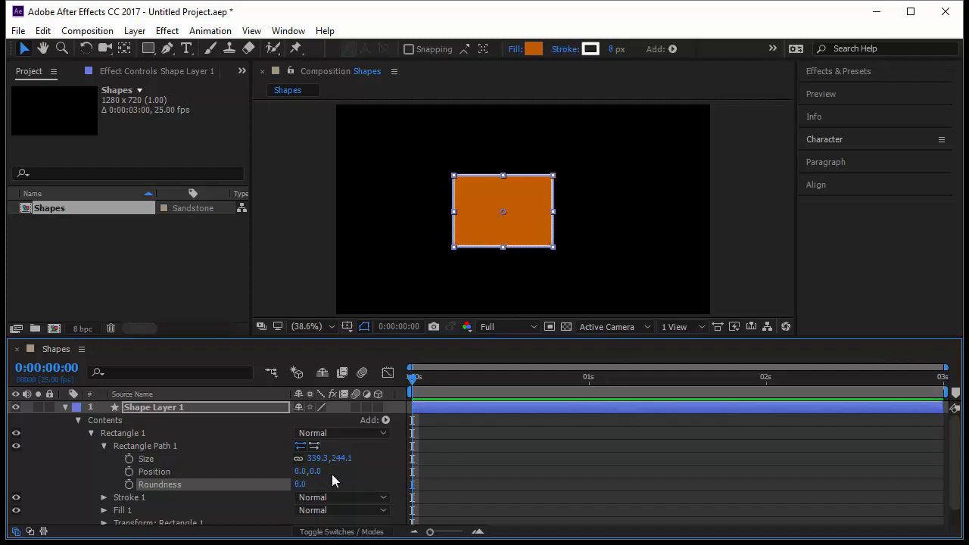
# Keyframe the rectangle path's Roundness from 0 at the start to a rounded value at 1 second, preview it, and remove the animation.
pyautogui.click(130, 484)
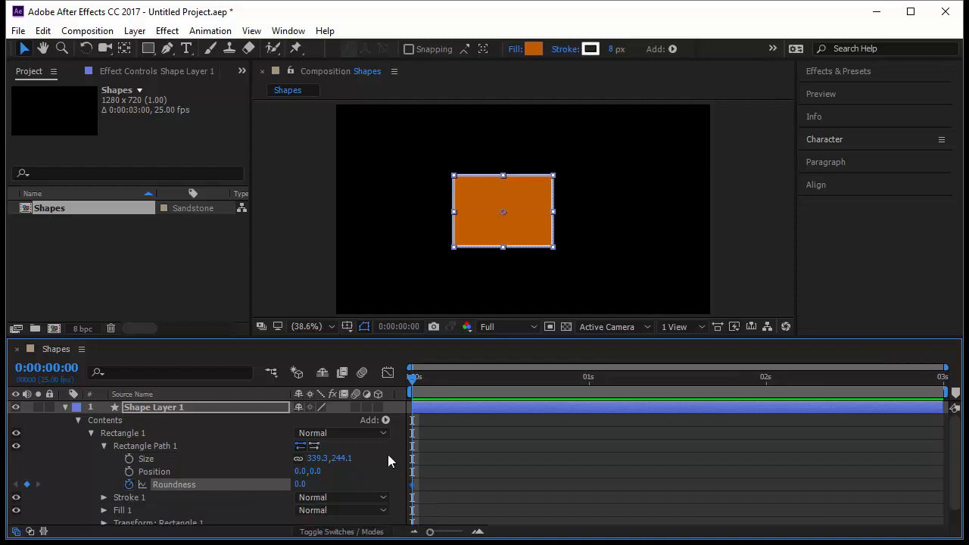
pyautogui.moveTo(415, 381); pyautogui.dragTo(589, 399)
pyautogui.moveTo(300, 484); pyautogui.dragTo(428, 493)
pyautogui.moveTo(589, 379); pyautogui.dragTo(413, 381)
pyautogui.press('space')
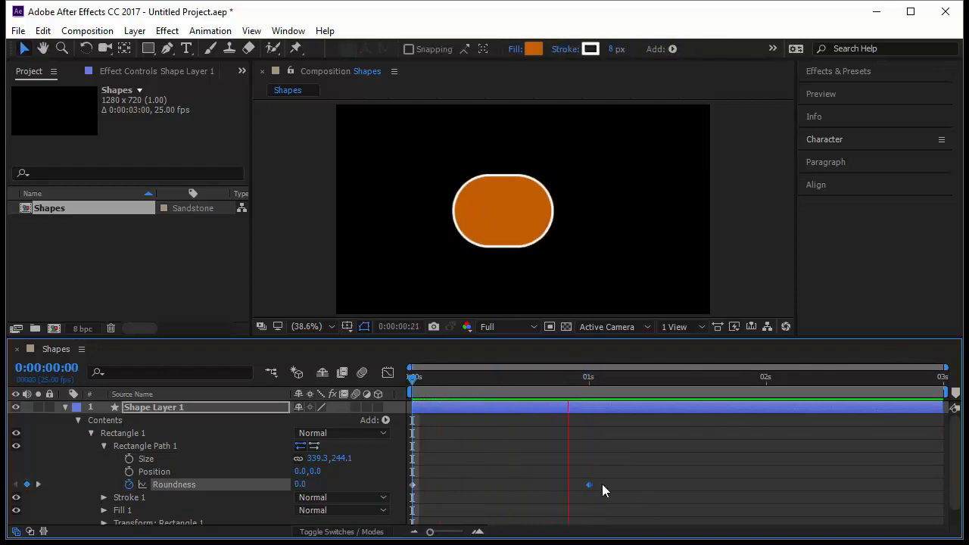
pyautogui.press('space')
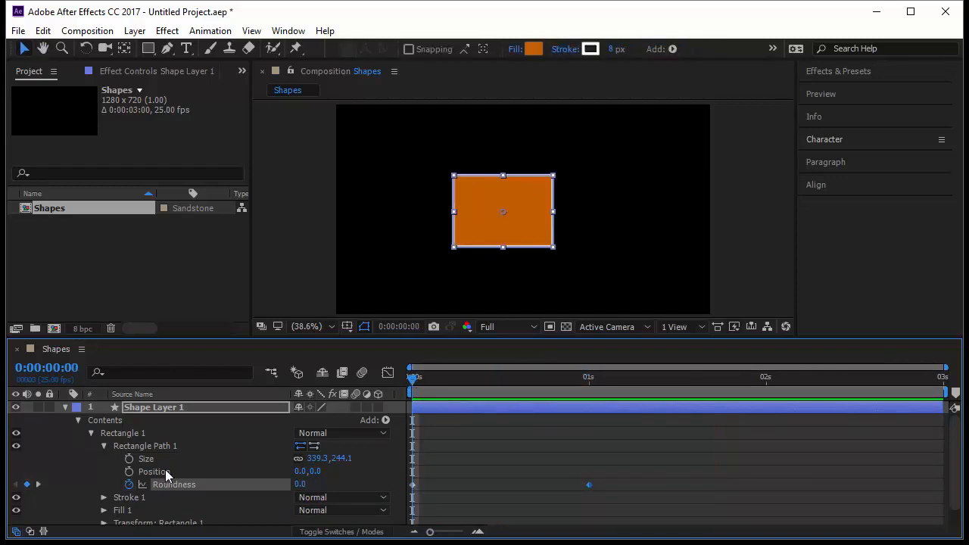
pyautogui.click(129, 486)
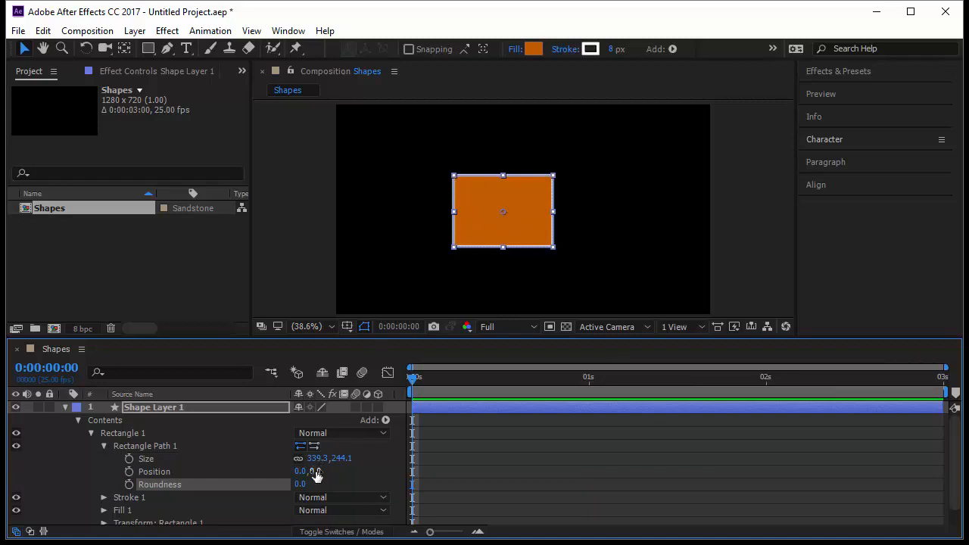
# Try offsetting the rectangle path vertically and horizontally, ending at Position 114, -69.
pyautogui.moveTo(315, 476); pyautogui.dragTo(215, 483)
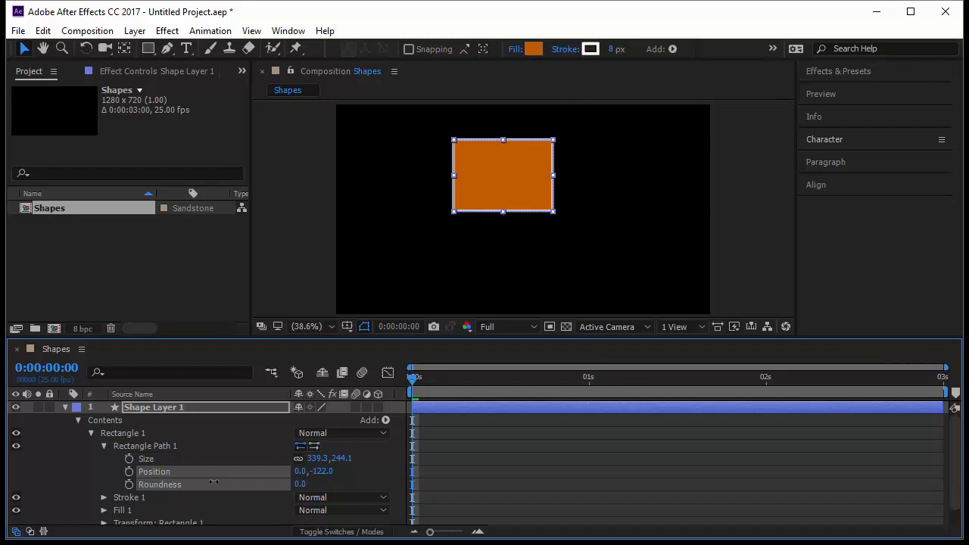
pyautogui.moveTo(214, 483); pyautogui.dragTo(215, 483)
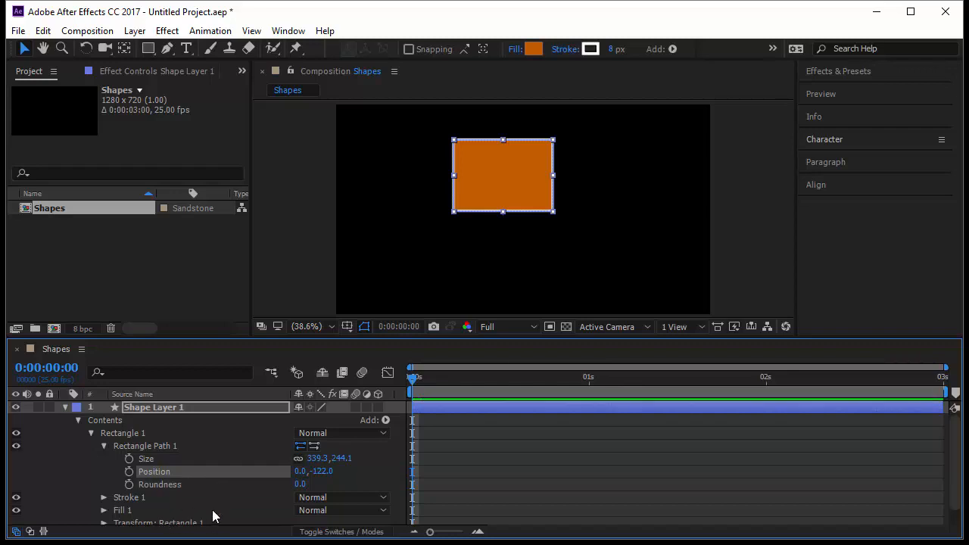
pyautogui.scroll(-1, 212, 513)
pyautogui.scroll(1, 205, 484)
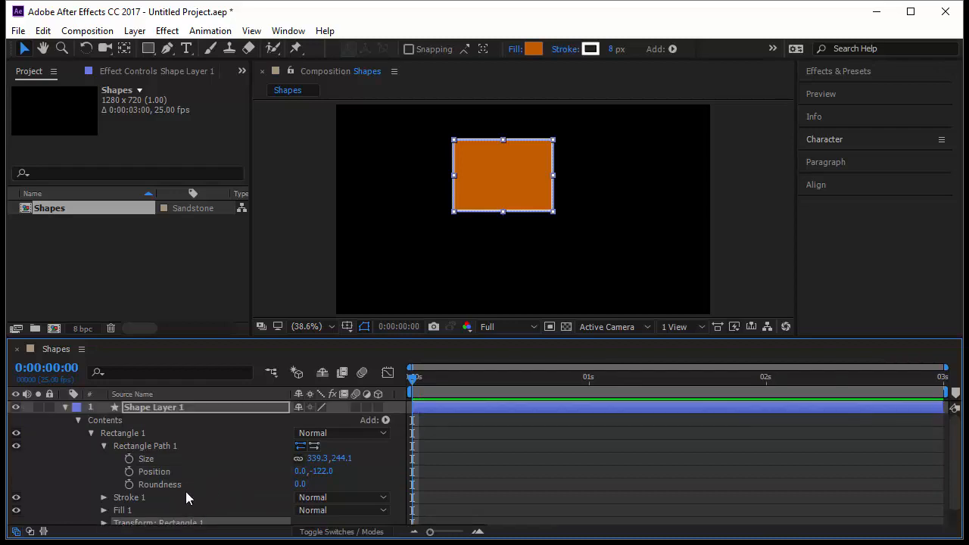
pyautogui.click(320, 476)
pyautogui.click(272, 485)
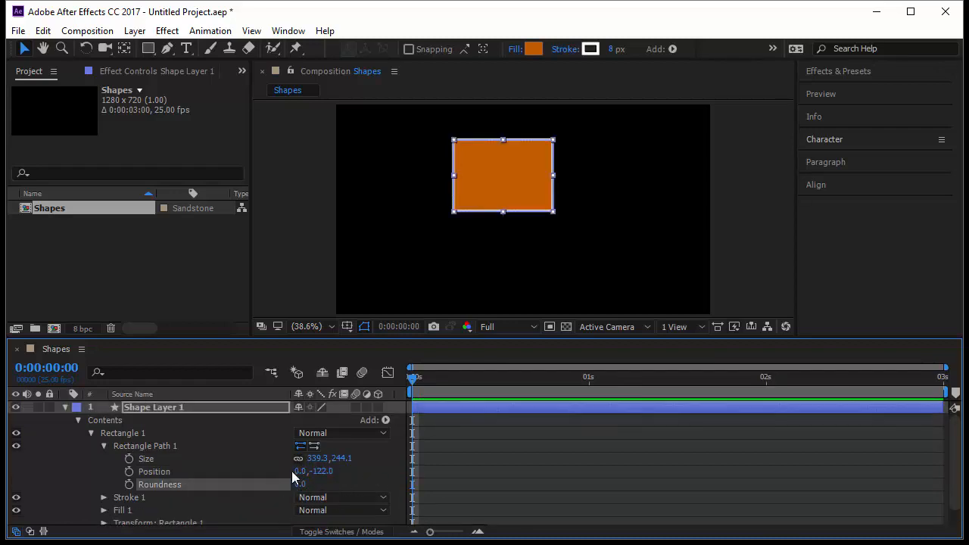
pyautogui.moveTo(297, 471); pyautogui.dragTo(331, 478)
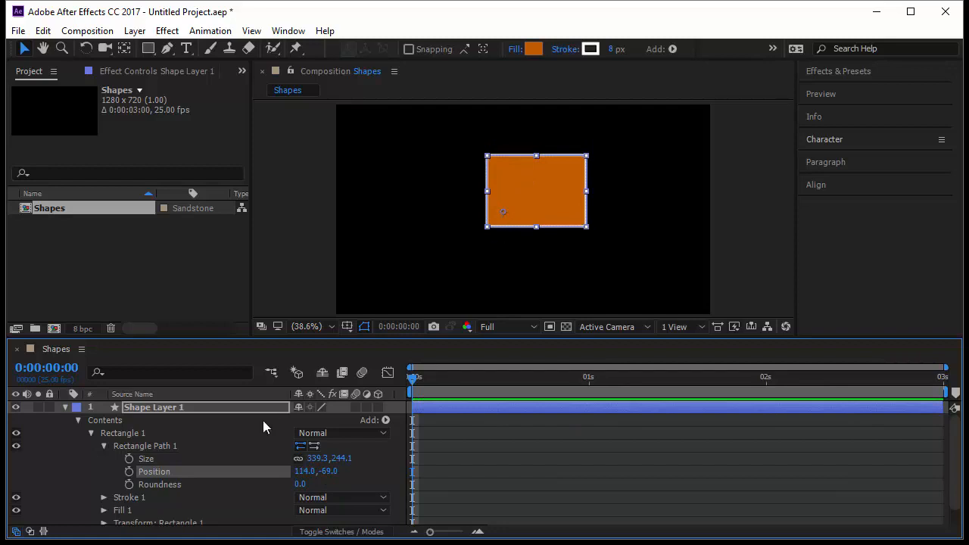
# Set the rectangle path's Position to 0, 0.
pyautogui.click(303, 472)
pyautogui.write('0')
pyautogui.press('Tab')
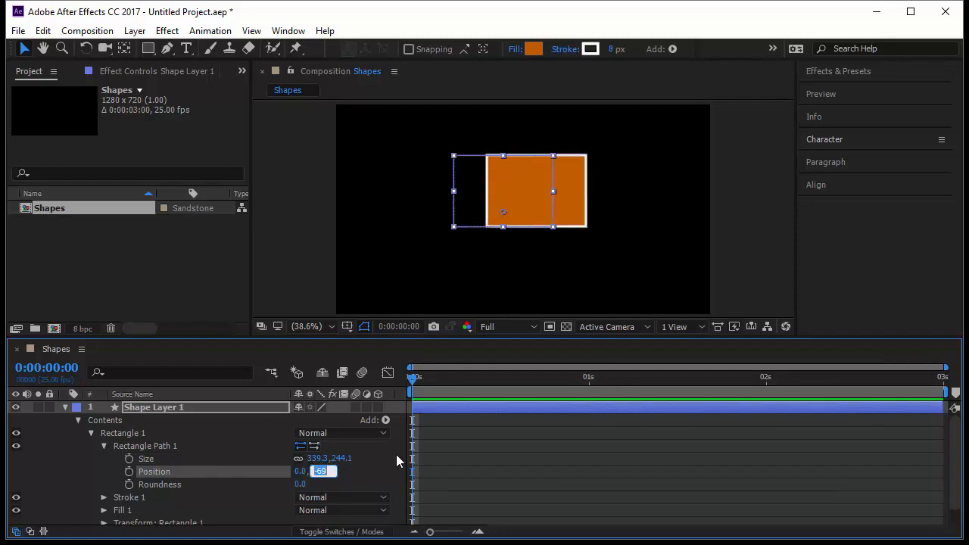
pyautogui.write('0')
pyautogui.press('Return')
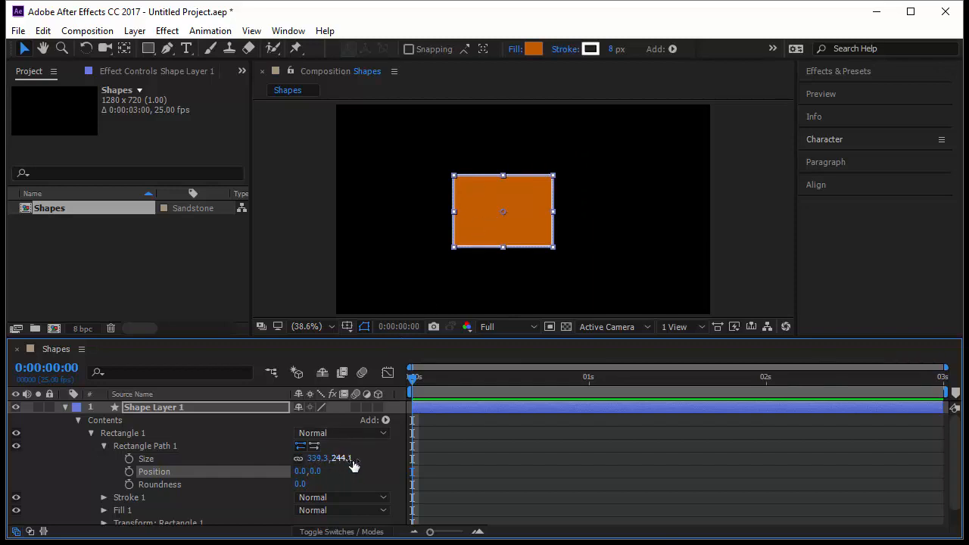
# Unlink the rectangle path's size proportions and set its Size to 100 by 100.
pyautogui.click(314, 459)
pyautogui.write('100')
pyautogui.press('Tab')
pyautogui.write('100')
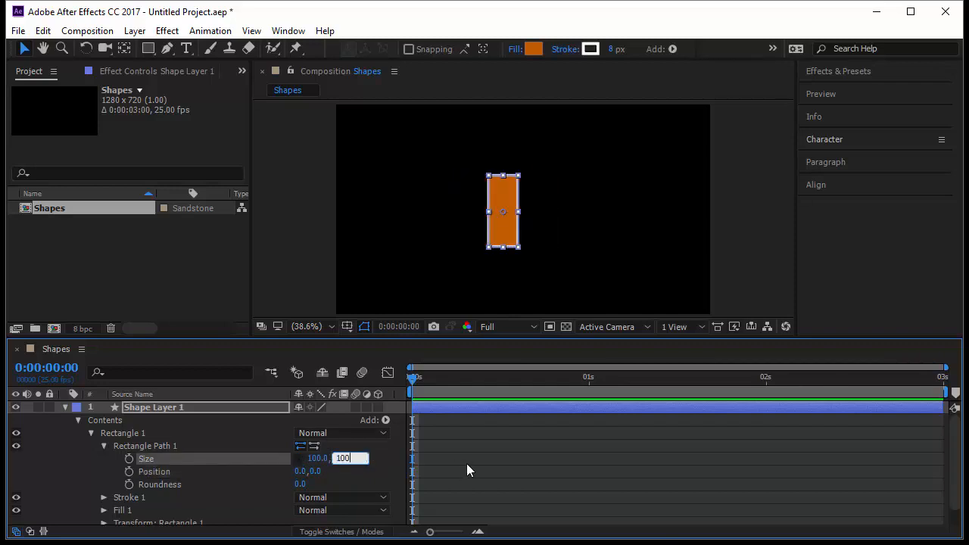
pyautogui.press('Return')
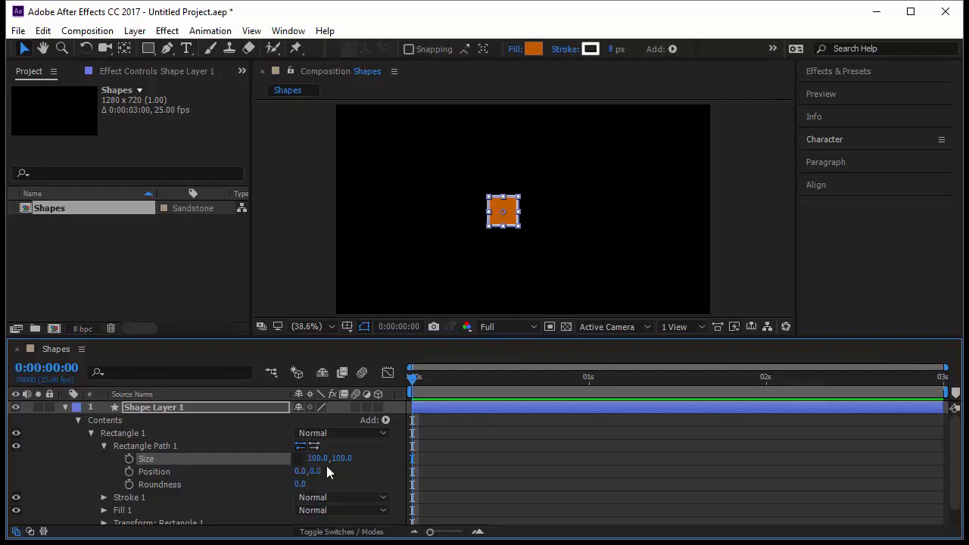
# Relink the rectangle path's size proportions and set its Size to 300 by 300.
pyautogui.click(300, 459)
pyautogui.moveTo(351, 459); pyautogui.dragTo(828, 479)
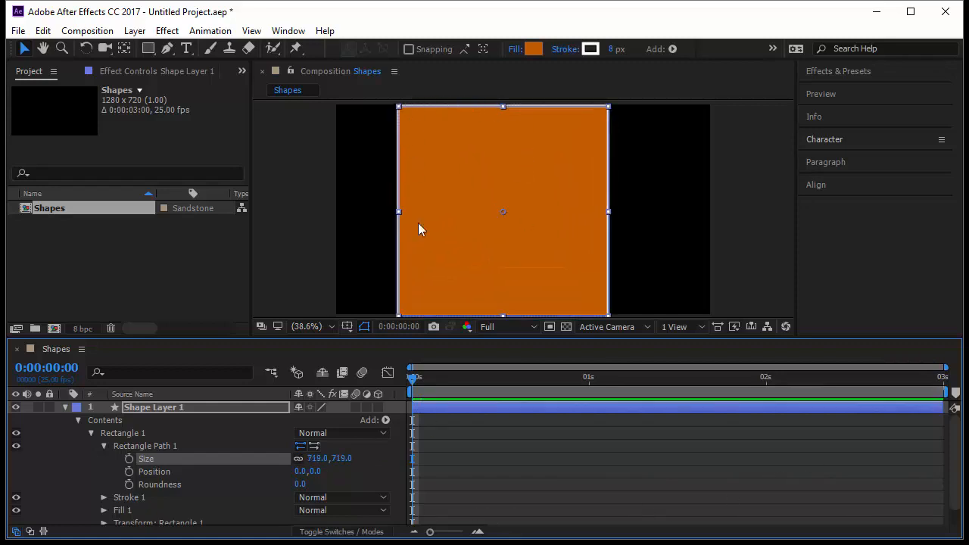
pyautogui.click(315, 458)
pyautogui.write('300')
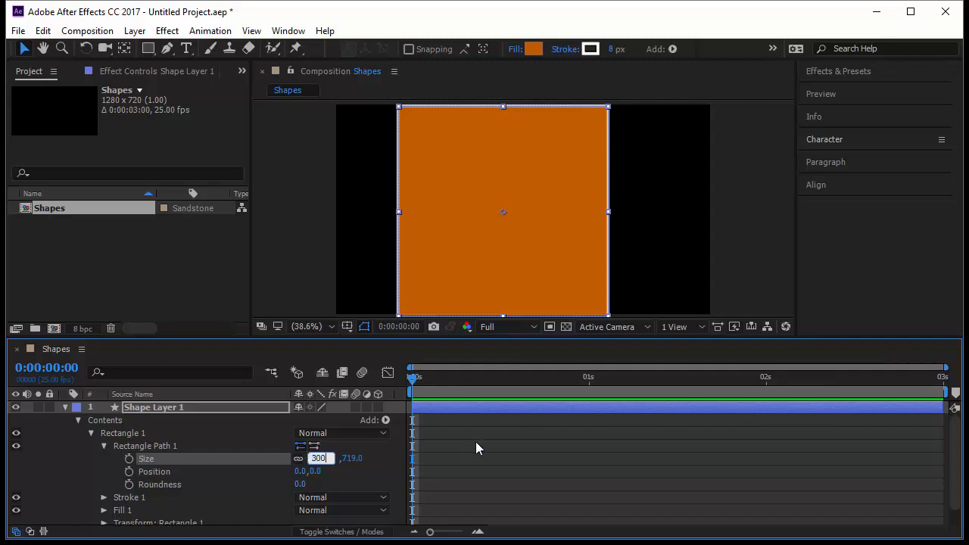
pyautogui.press('Tab')
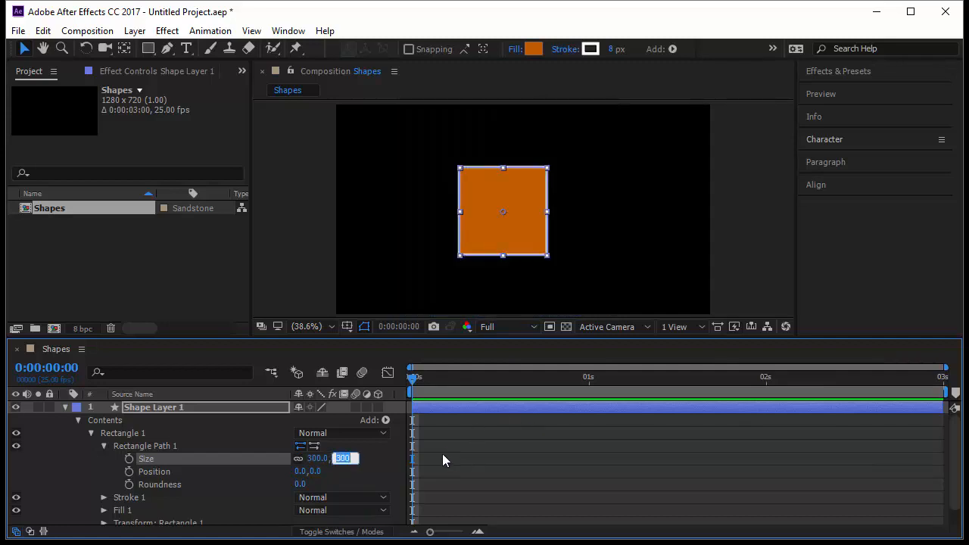
pyautogui.click(442, 454)
# Keyframe the Stroke 1 color from white at the start to red at 0:00:00:13.
pyautogui.scroll(-1, 312, 470)
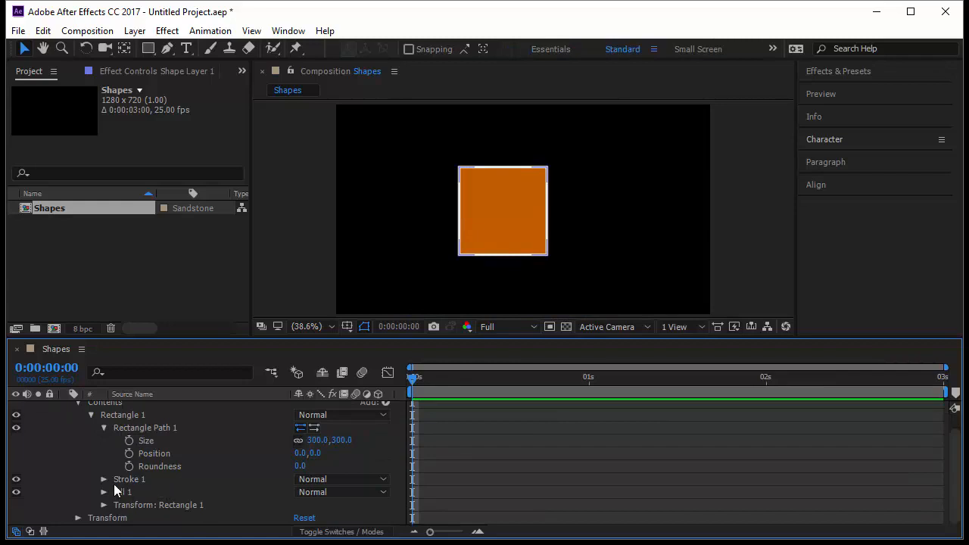
pyautogui.click(103, 480)
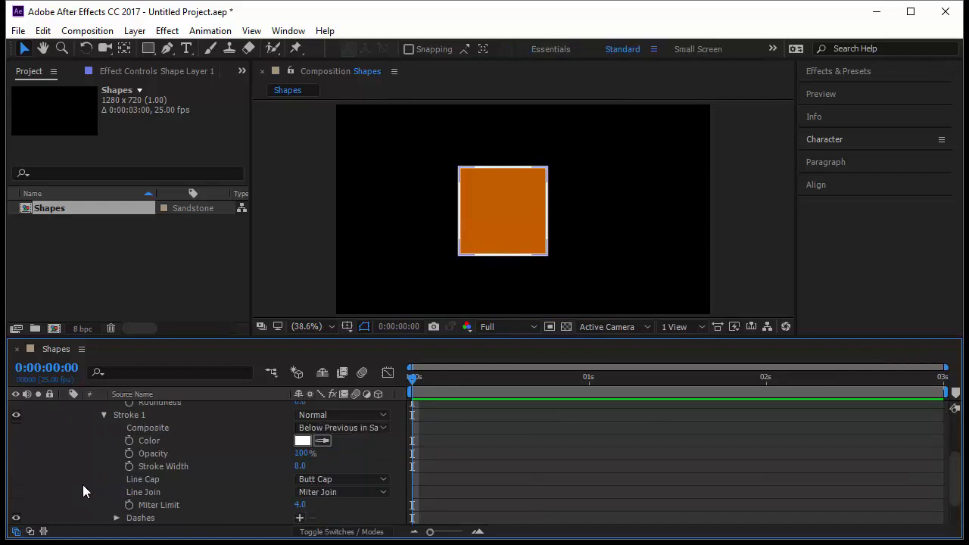
pyautogui.click(129, 442)
pyautogui.moveTo(412, 383); pyautogui.dragTo(504, 385)
pyautogui.click(302, 442)
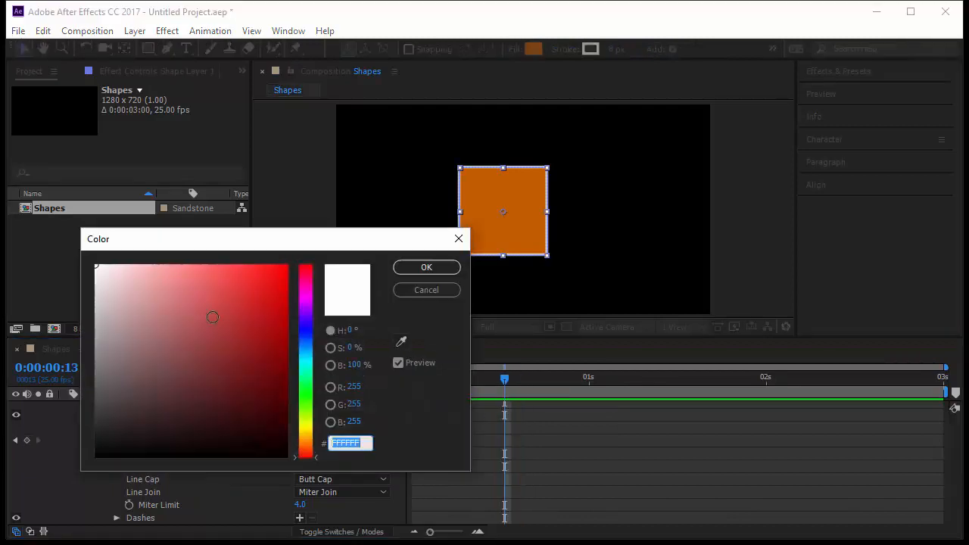
pyautogui.click(287, 267)
pyautogui.click(426, 268)
# Go back toward the start of the composition and play the stroke color animation.
pyautogui.press('pageup')
pyautogui.press('pageup')
pyautogui.press('pageup')
pyautogui.press('pageup')
pyautogui.press('pageup')
pyautogui.press('pageup')
pyautogui.press('pageup')
pyautogui.press('pageup')
pyautogui.press('pageup')
pyautogui.press('pageup')
pyautogui.press('pageup')
pyautogui.press('pageup')
pyautogui.press('pageup')
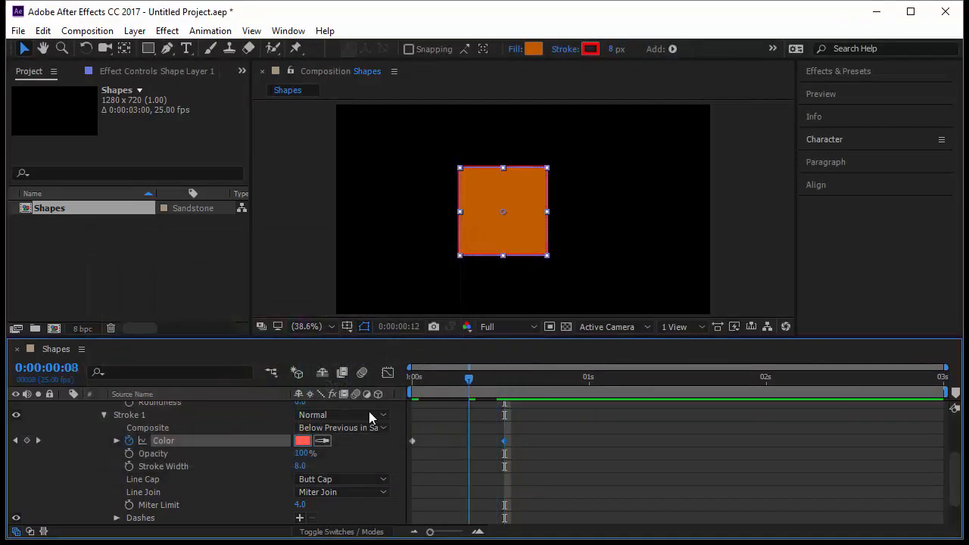
pyautogui.press('space')
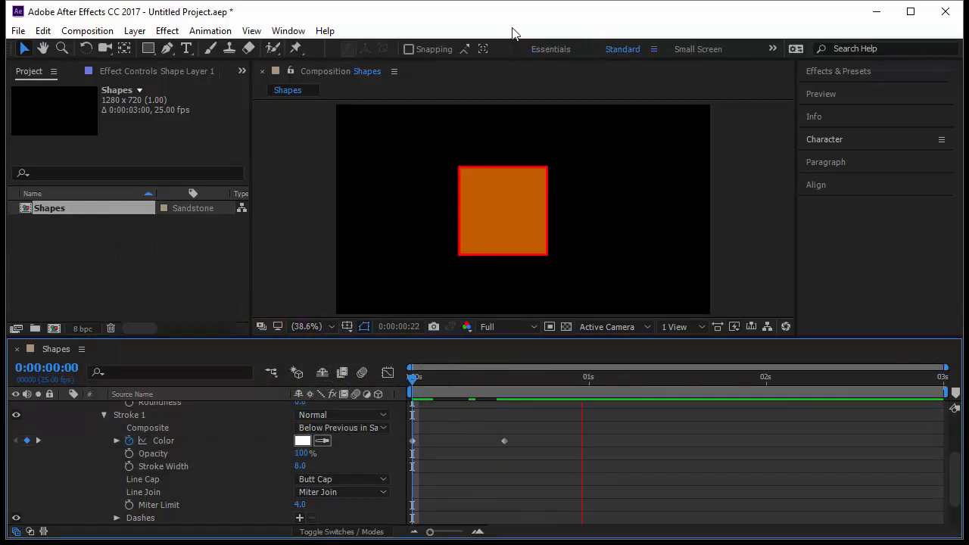
pyautogui.click(486, 227)
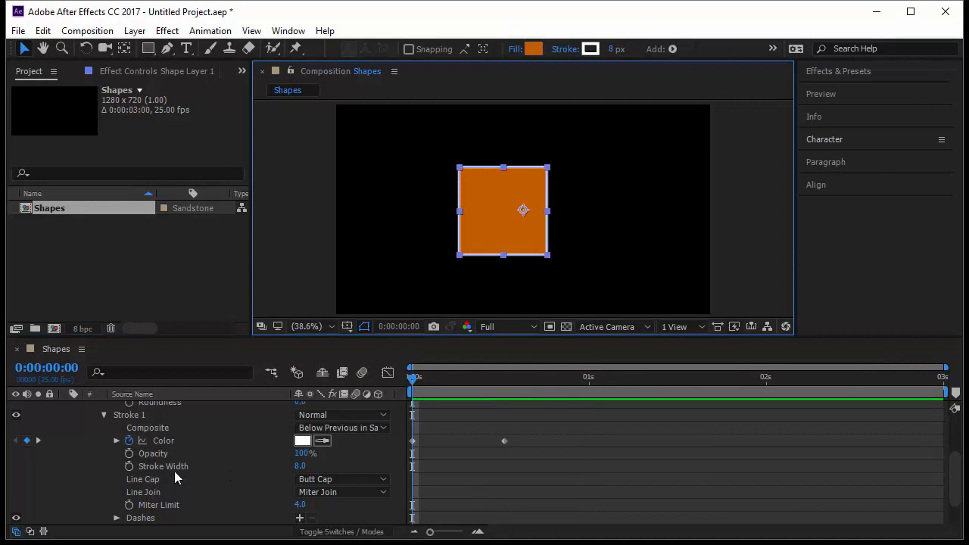
# Increase the Stroke Width to 54, preview the color animation again, and return to the first frame.
pyautogui.moveTo(300, 466); pyautogui.dragTo(414, 412)
pyautogui.press('space')
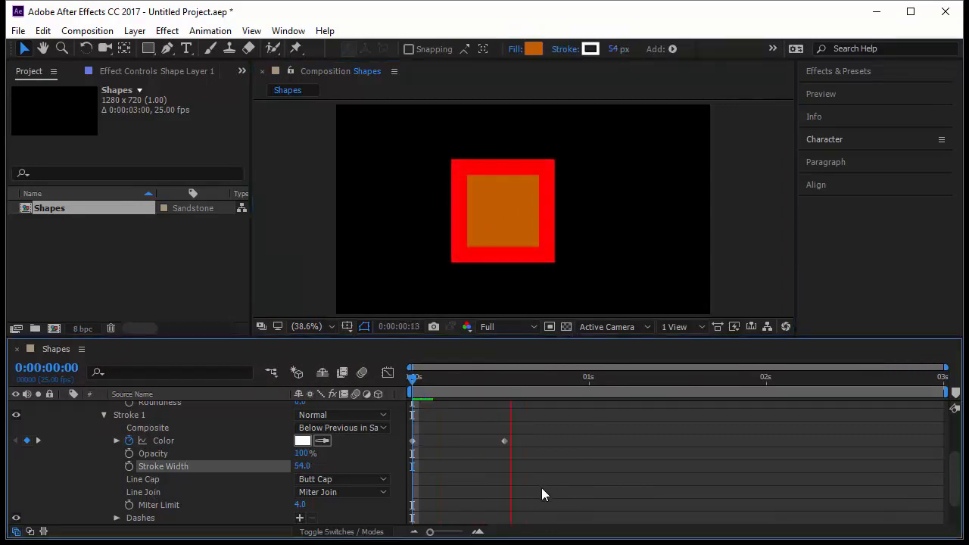
pyautogui.moveTo(407, 378); pyautogui.dragTo(515, 409)
pyautogui.press('Home')
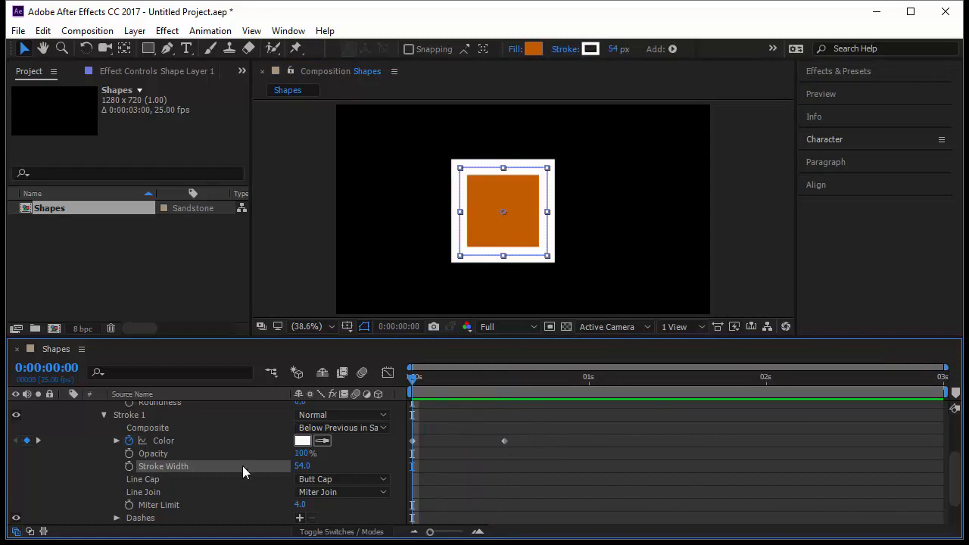
# Remove the stroke's color animation and reduce the Stroke Width to 42.
pyautogui.click(128, 442)
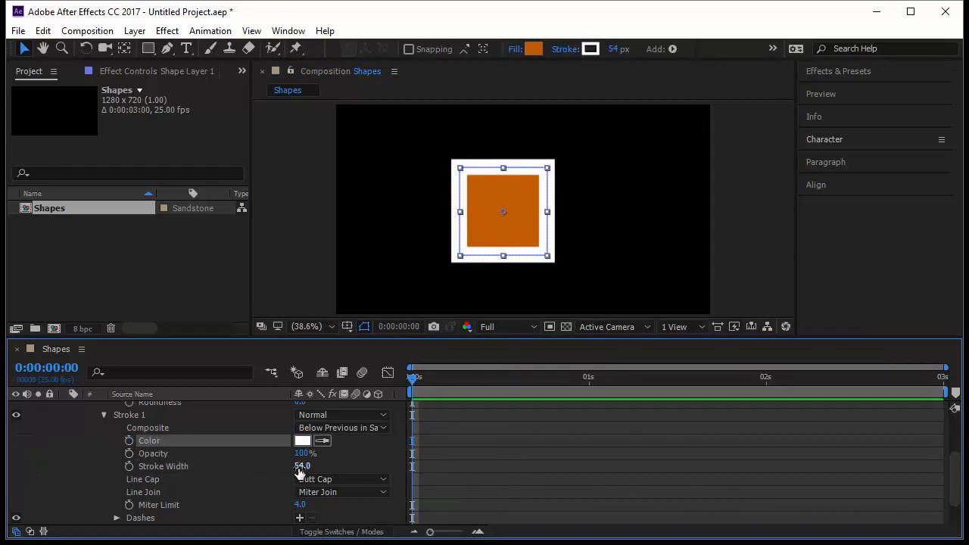
pyautogui.moveTo(301, 466)
pyautogui.mouseDown()
pyautogui.moveTo(269, 475)
pyautogui.moveTo(300, 479)
pyautogui.mouseUp()
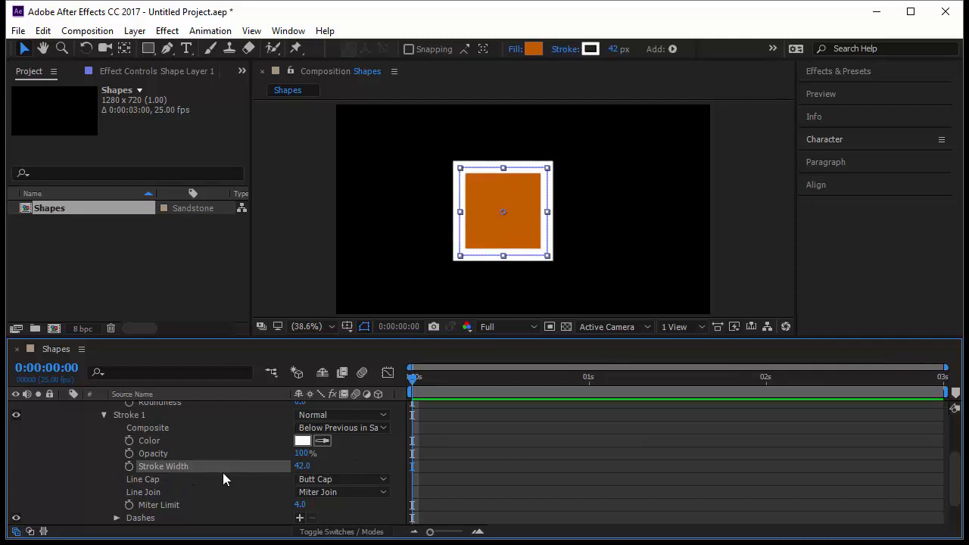
# Add dashes to Stroke 1 and set the Dash value to 30.
pyautogui.scroll(-2, 196, 482)
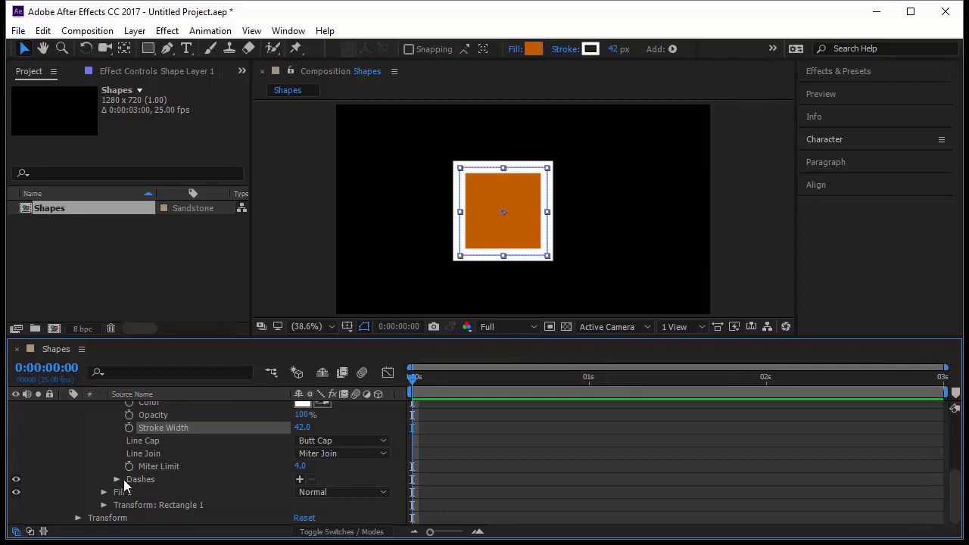
pyautogui.click(117, 480)
pyautogui.click(300, 481)
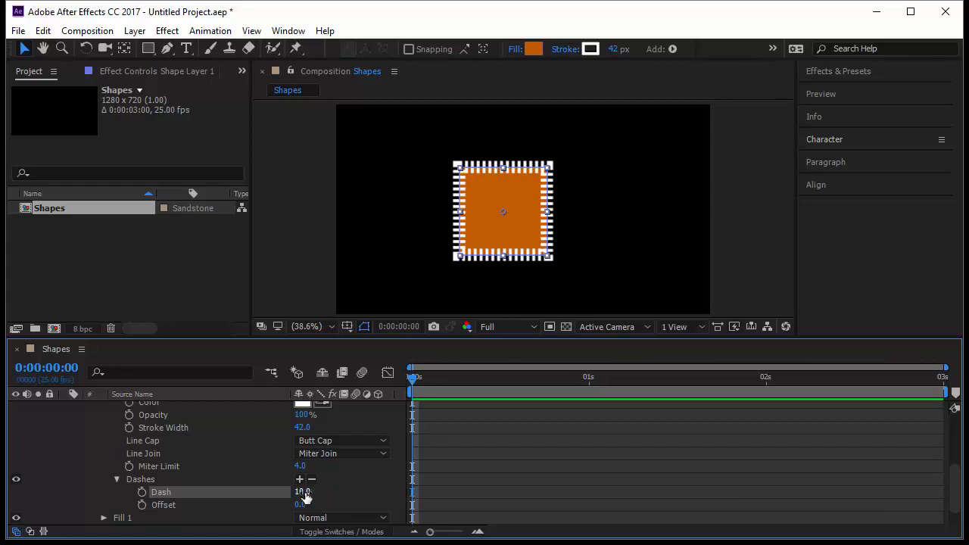
pyautogui.moveTo(304, 496); pyautogui.dragTo(333, 493)
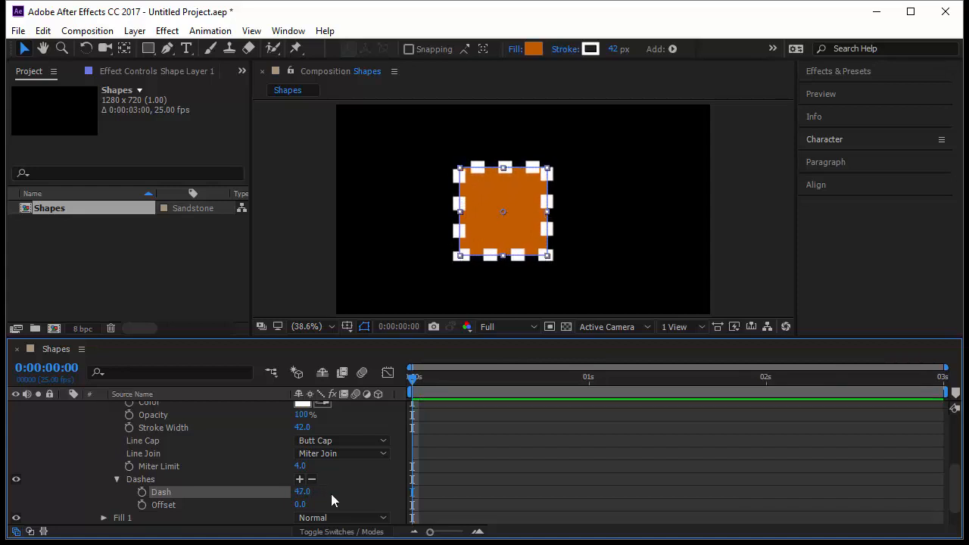
pyautogui.click(302, 492)
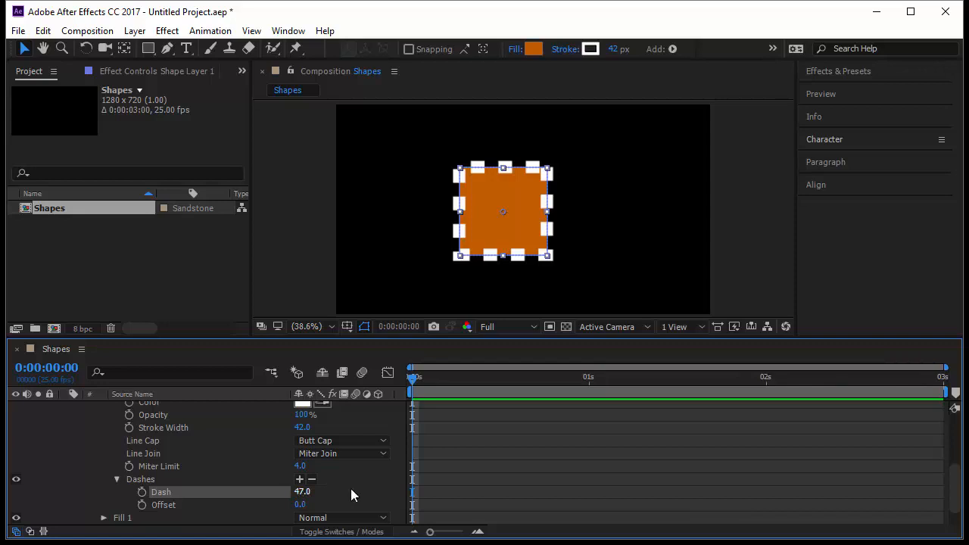
pyautogui.click(301, 493)
pyautogui.write('30')
pyautogui.press('Return')
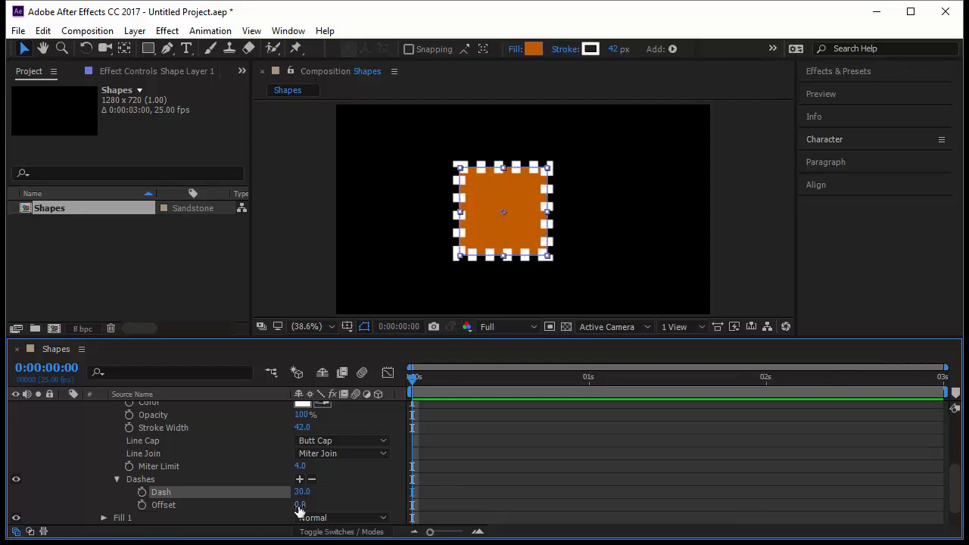
# Add a gap to the stroke's dashes, with Dash 147, Gap 177 and Offset 10, and change the Line Cap to Round Cap.
pyautogui.moveTo(299, 507)
pyautogui.mouseDown()
pyautogui.moveTo(470, 509)
pyautogui.moveTo(339, 509)
pyautogui.mouseUp()
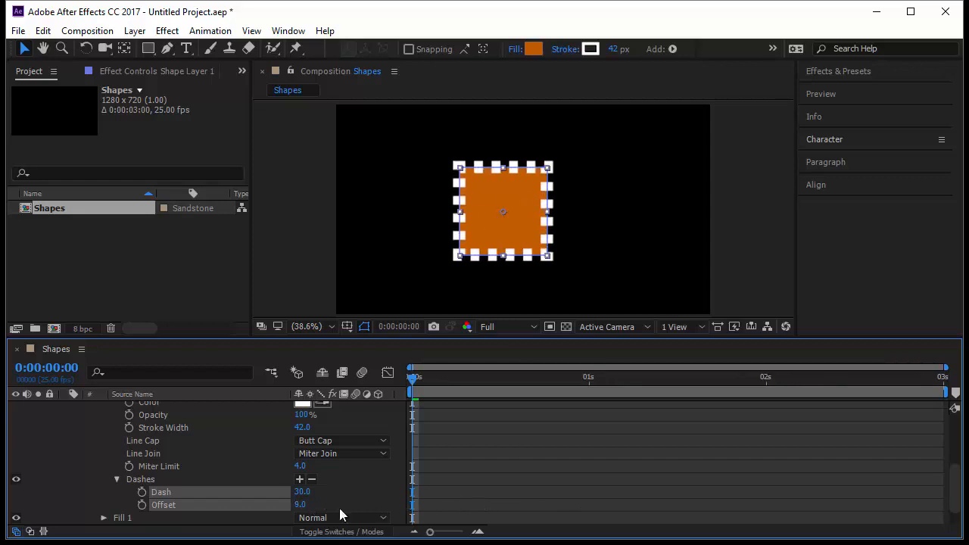
pyautogui.click(299, 479)
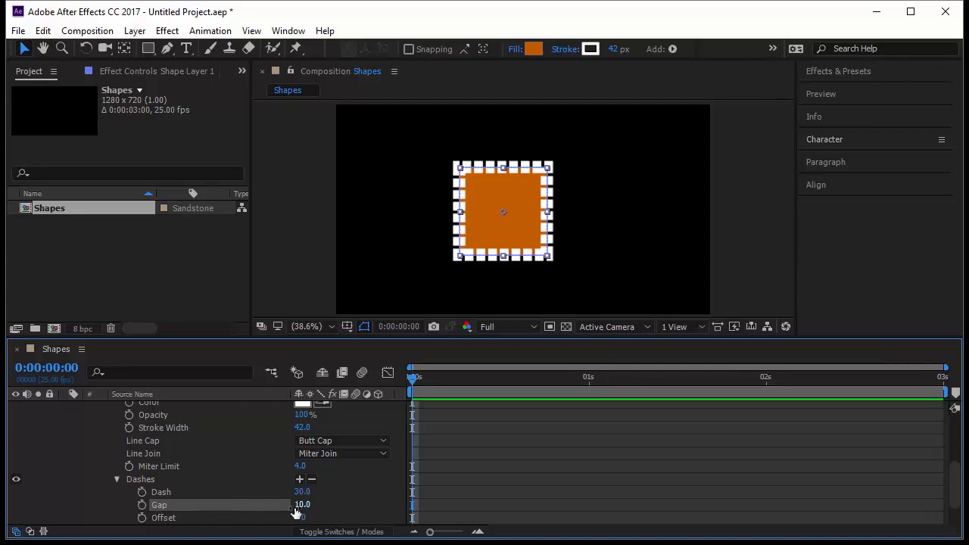
pyautogui.moveTo(299, 513)
pyautogui.mouseDown()
pyautogui.moveTo(374, 513)
pyautogui.moveTo(347, 515)
pyautogui.moveTo(356, 514)
pyautogui.moveTo(311, 492)
pyautogui.moveTo(401, 501)
pyautogui.mouseUp()
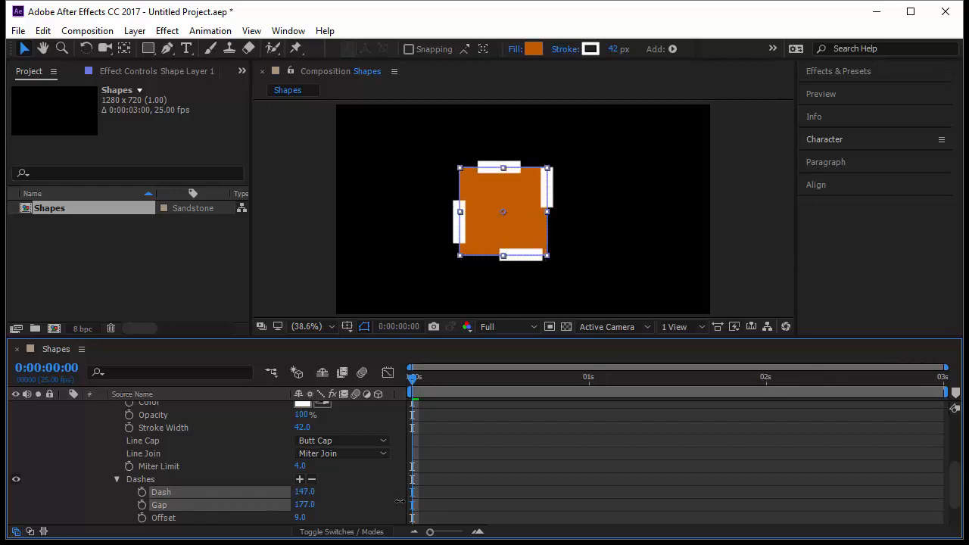
pyautogui.moveTo(300, 518)
pyautogui.mouseDown()
pyautogui.moveTo(649, 507)
pyautogui.moveTo(311, 517)
pyautogui.mouseUp()
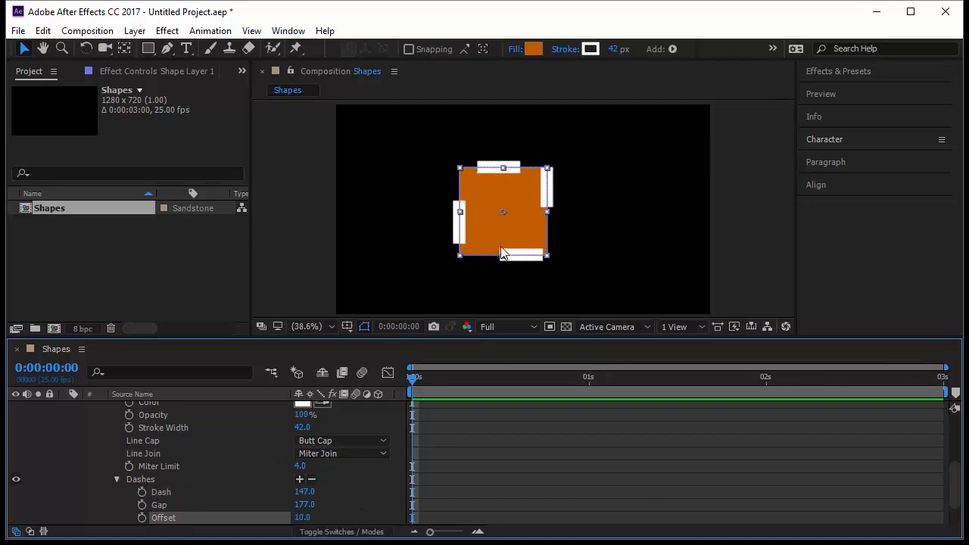
pyautogui.click(330, 441)
pyautogui.click(353, 473)
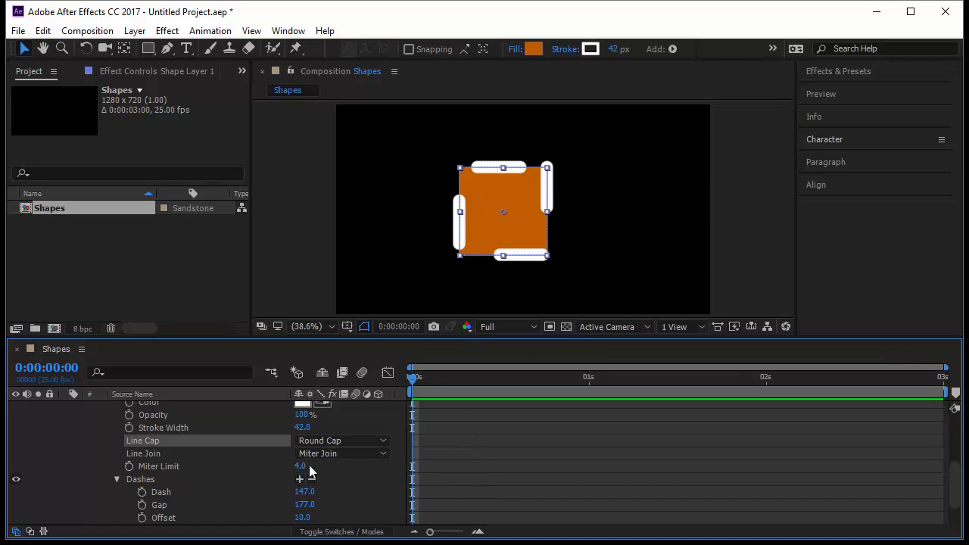
# Expand Fill 1 and Transform: Rectangle 1 to examine their properties.
pyautogui.scroll(-2, 202, 482)
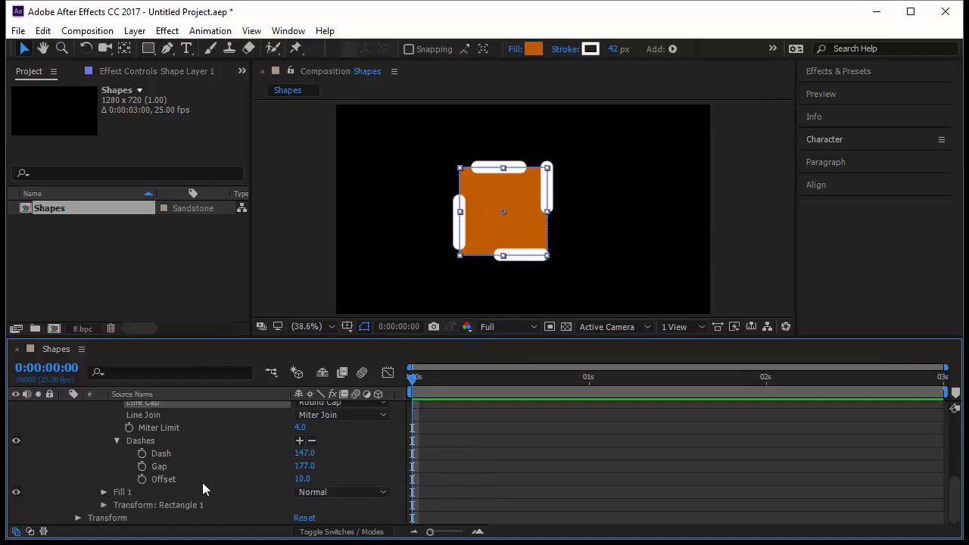
pyautogui.click(104, 492)
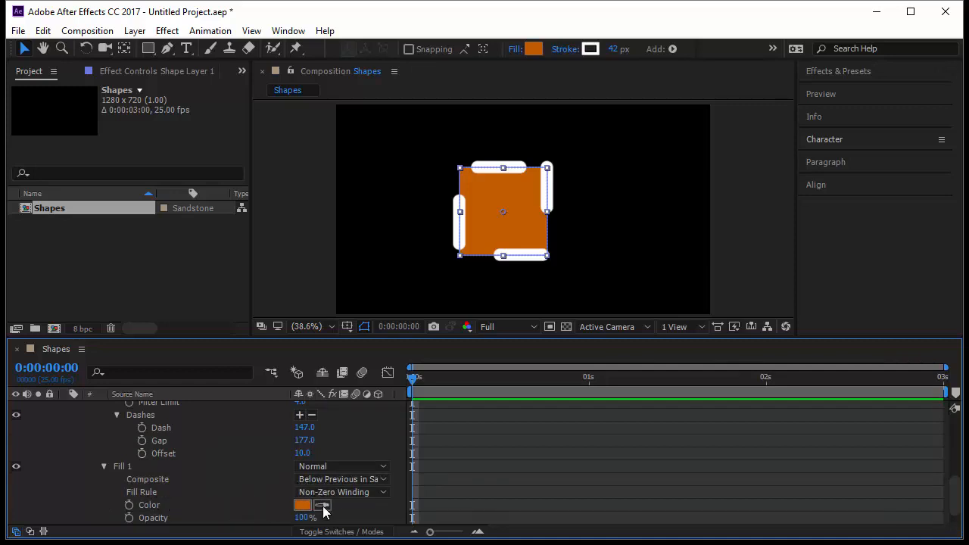
pyautogui.scroll(-1, 262, 500)
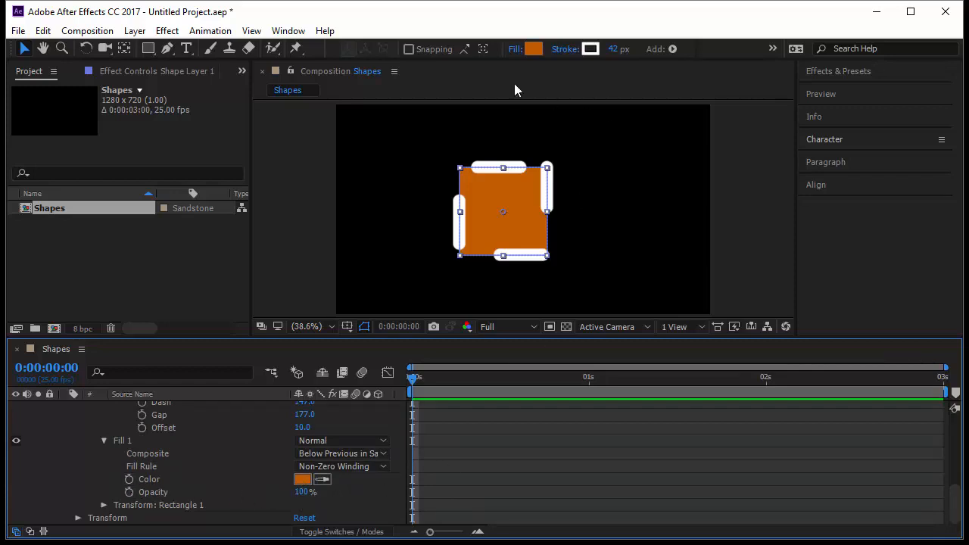
pyautogui.click(104, 505)
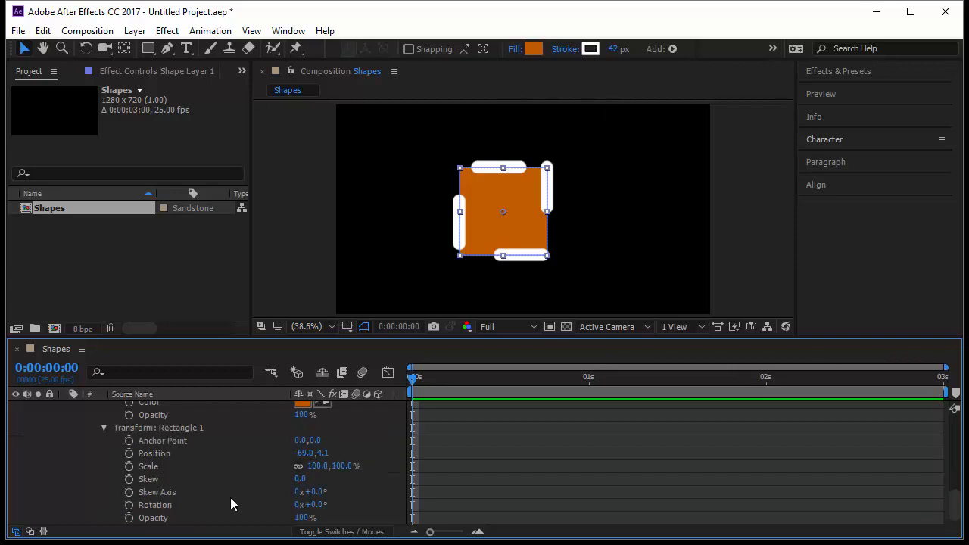
# Set the shape's stroke width to 0 px.
pyautogui.click(613, 50)
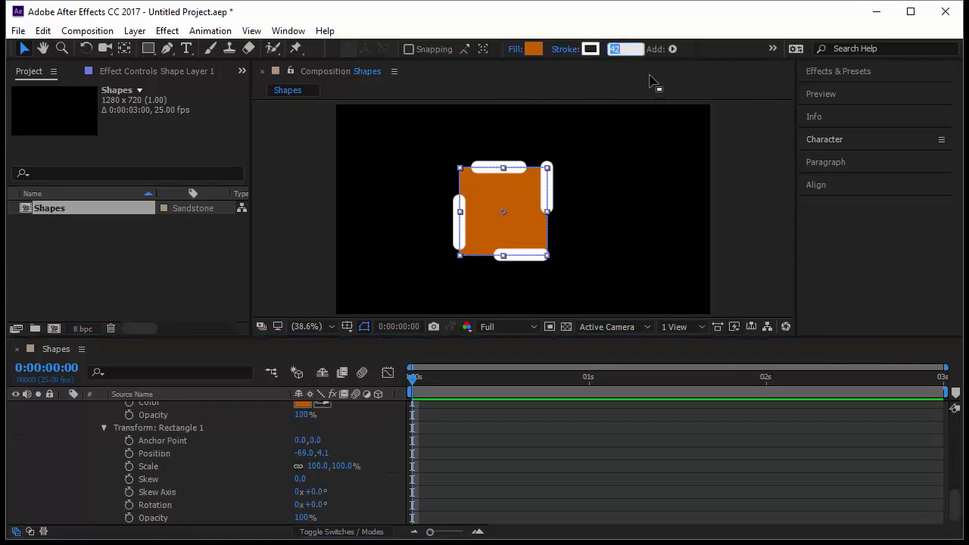
pyautogui.write('0')
pyautogui.press('Return')
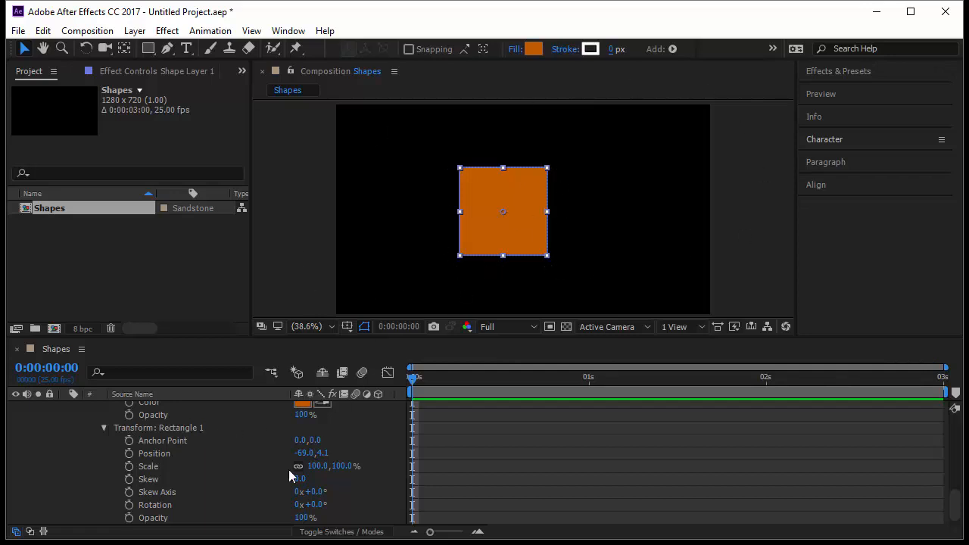
# Center the rectangle by setting the Position of Transform: Rectangle 1 to 0, 0, and reselect the shape in the composition.
pyautogui.scroll(6, 182, 466)
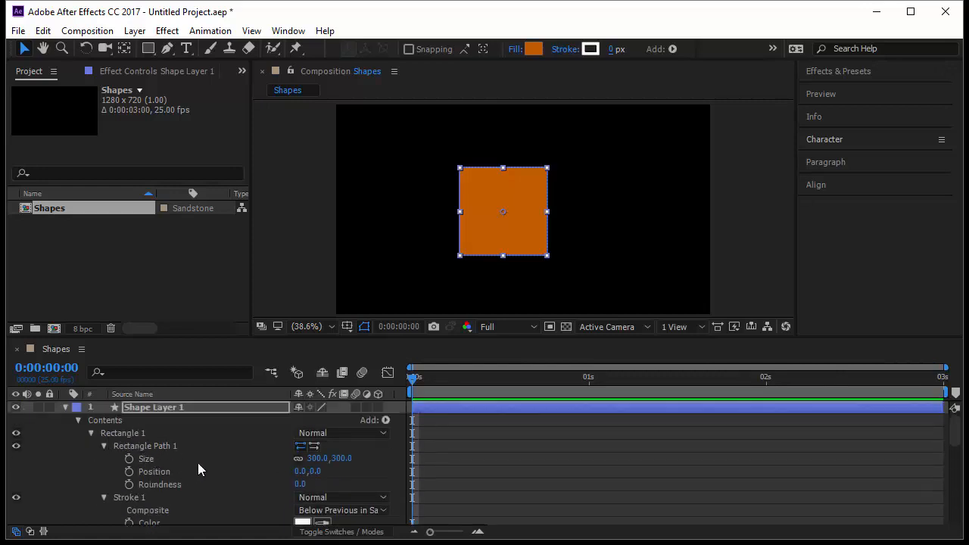
pyautogui.scroll(-8, 206, 461)
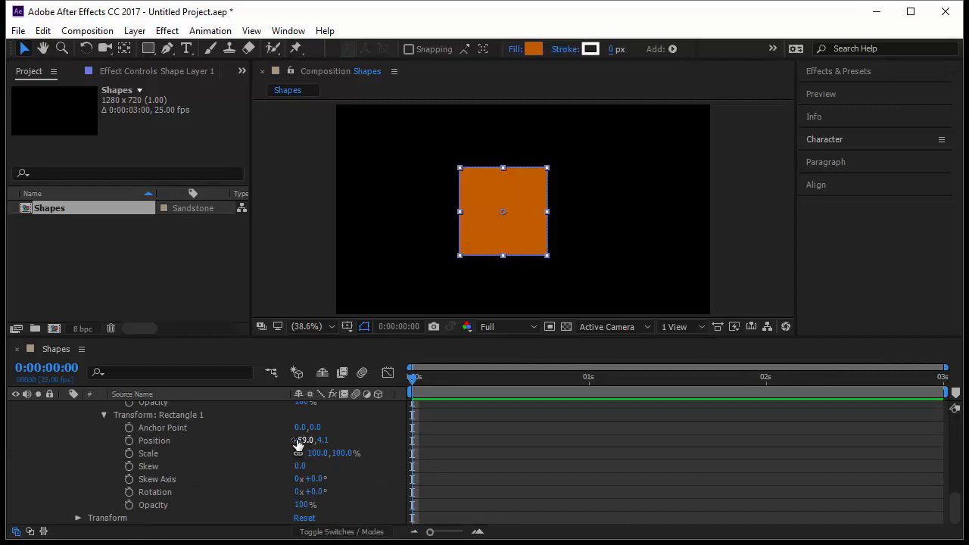
pyautogui.moveTo(299, 447); pyautogui.dragTo(270, 469)
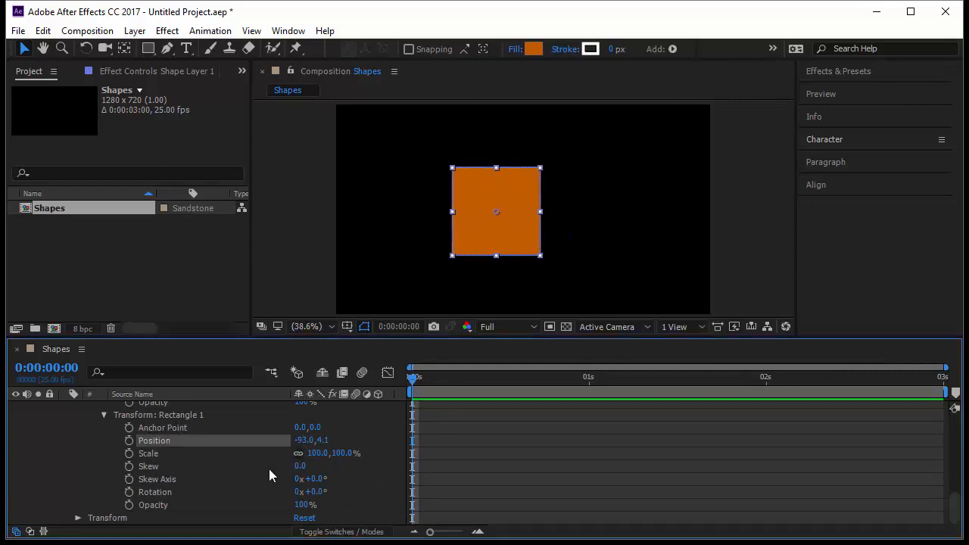
pyautogui.click(306, 441)
pyautogui.write('0')
pyautogui.press('Tab')
pyautogui.write('0')
pyautogui.press('Return')
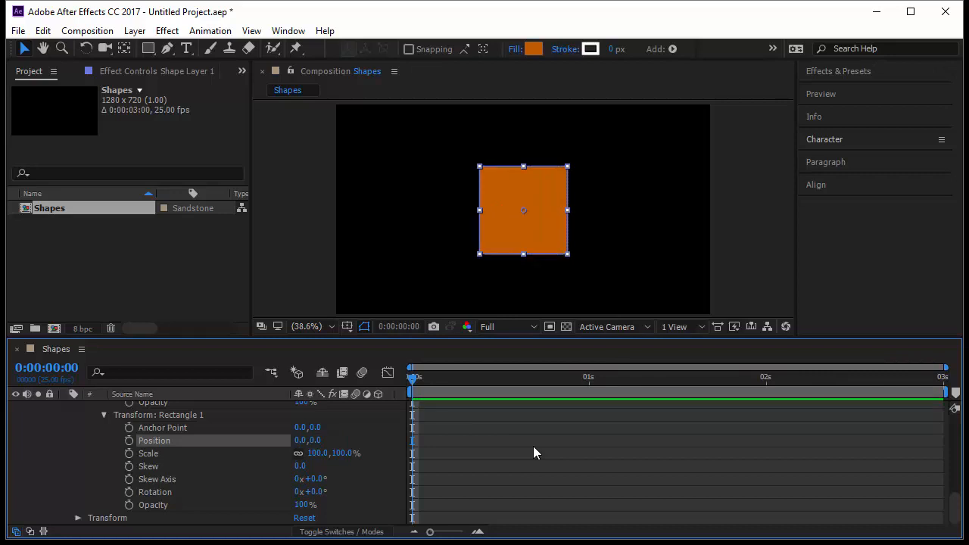
pyautogui.click(521, 431)
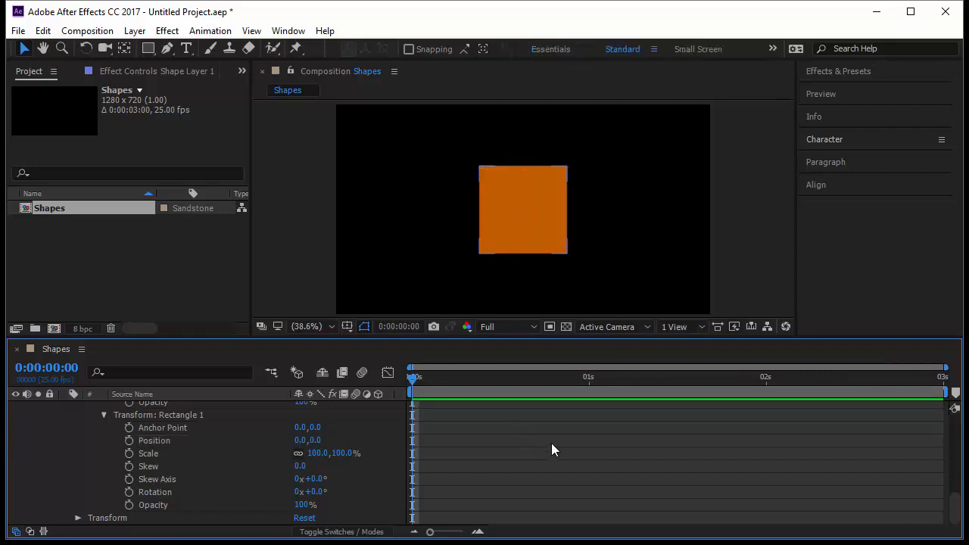
pyautogui.click(530, 246)
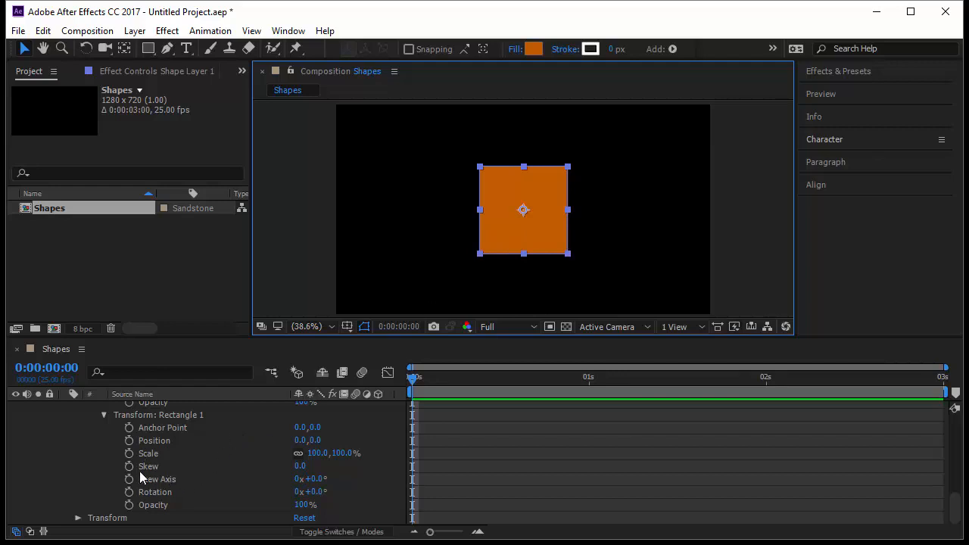
# Try skewing the rectangle to about -22 with a shifted Skew Axis, and set the Skew Axis back to 0°.
pyautogui.click(300, 466)
pyautogui.moveTo(300, 466); pyautogui.dragTo(384, 483)
pyautogui.hotkey('ctrl', 'z')
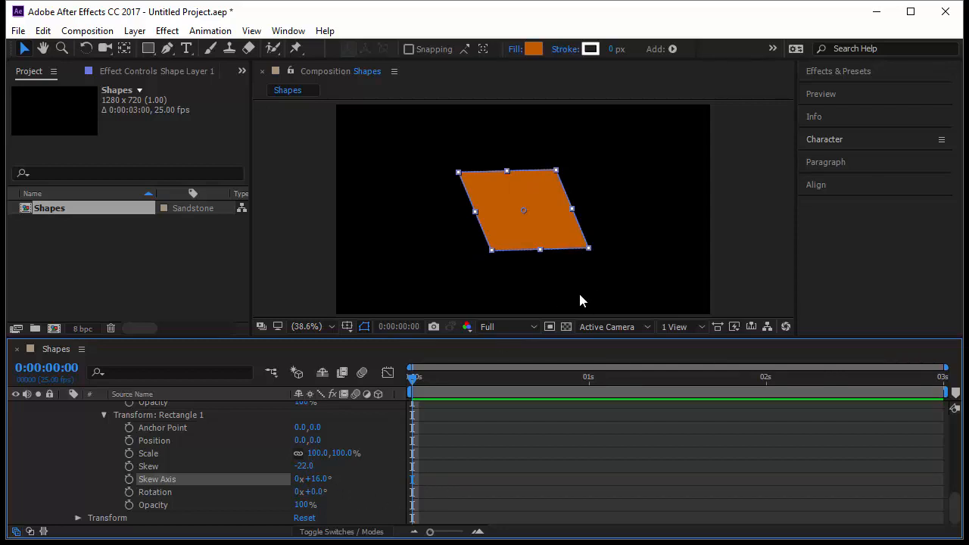
pyautogui.click(315, 479)
pyautogui.write('0')
pyautogui.press('Return')
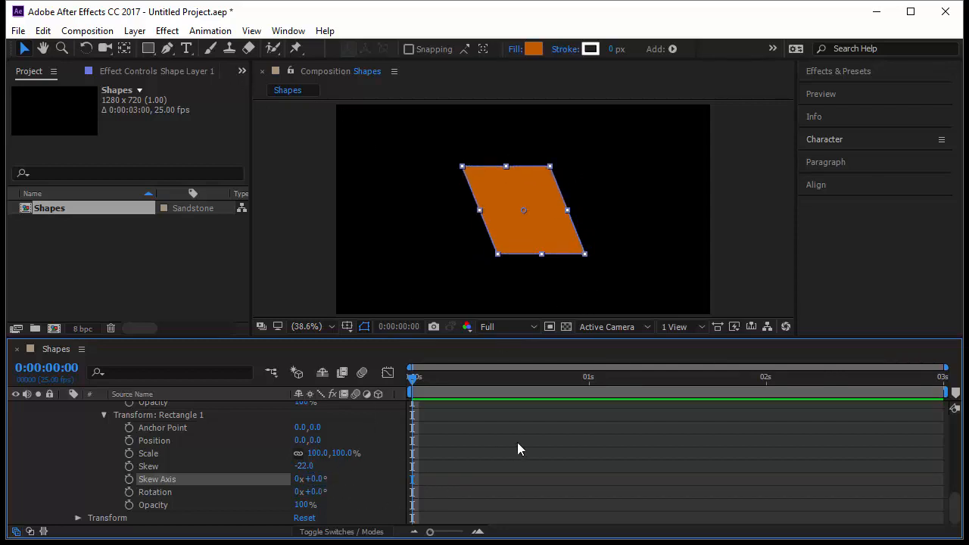
# Set Skew to about -47, keyframe it at about 12 frames, and add a Skew keyframe of 0 at the first frame.
pyautogui.moveTo(304, 465); pyautogui.dragTo(280, 466)
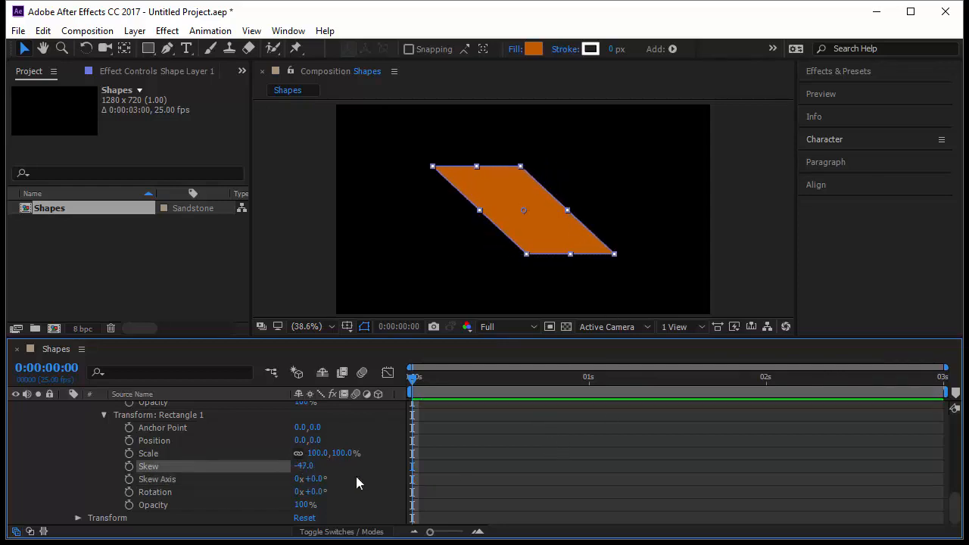
pyautogui.click(129, 467)
pyautogui.moveTo(412, 467); pyautogui.dragTo(526, 468)
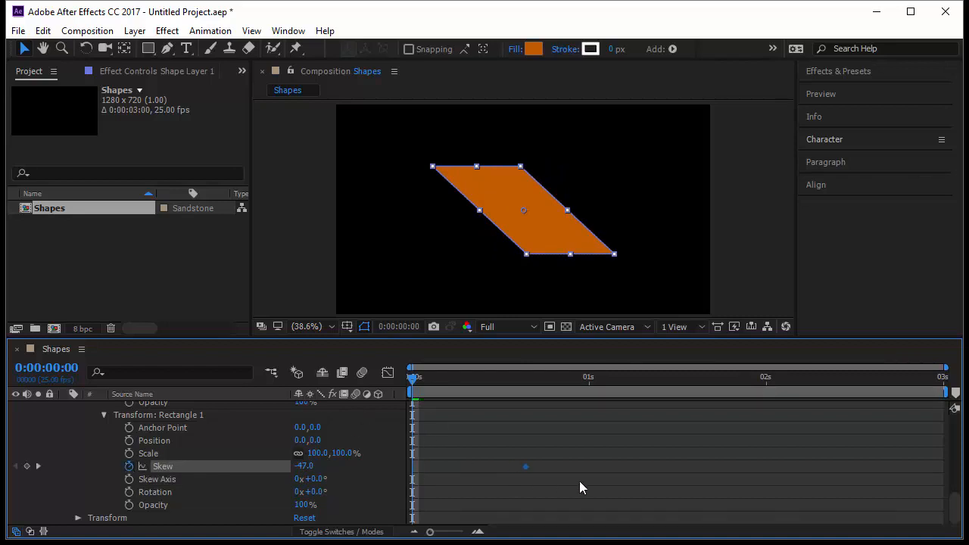
pyautogui.moveTo(580, 482); pyautogui.dragTo(496, 479)
pyautogui.click(318, 465)
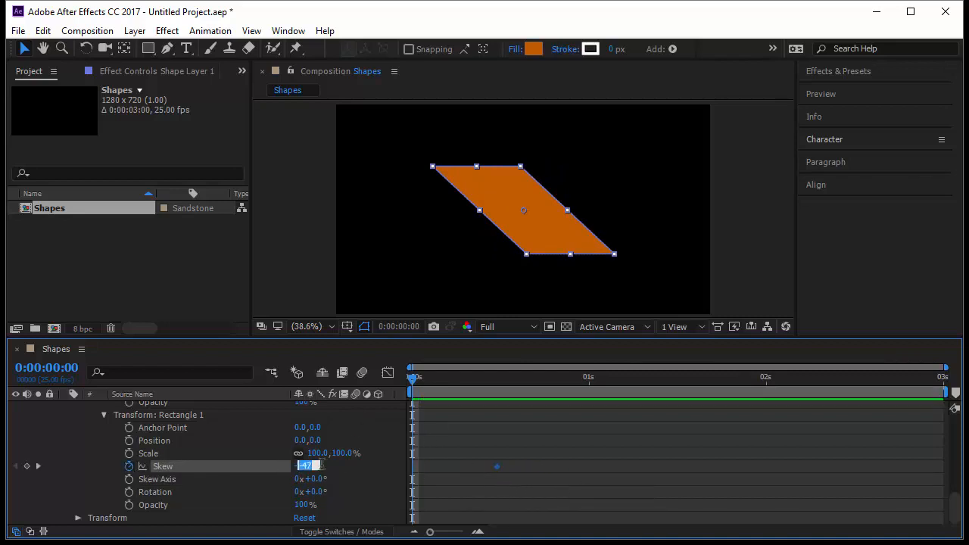
pyautogui.write('0')
pyautogui.press('Return')
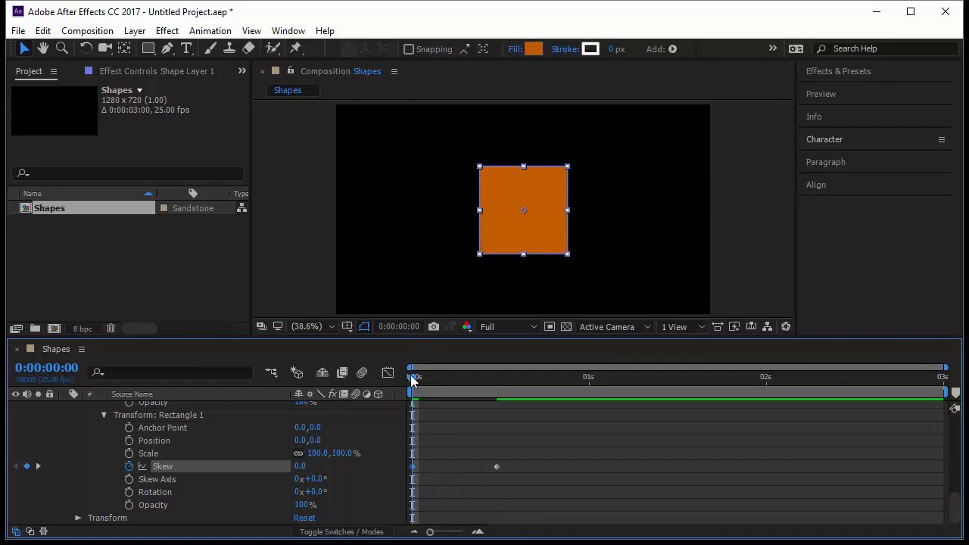
# Add a Skew keyframe of 0 at 1 second and preview the animation from the start.
pyautogui.moveTo(413, 381); pyautogui.dragTo(590, 396)
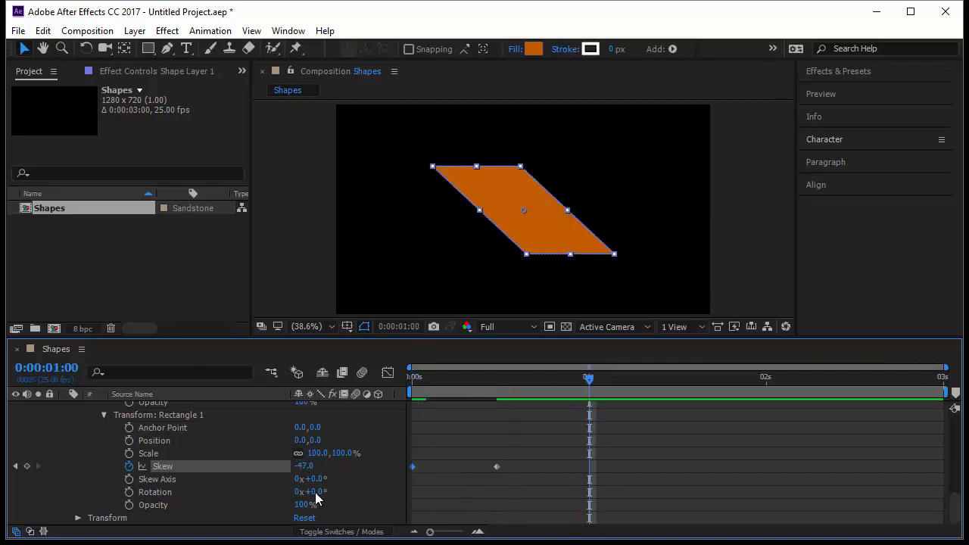
pyautogui.click(306, 465)
pyautogui.write('0')
pyautogui.press('Return')
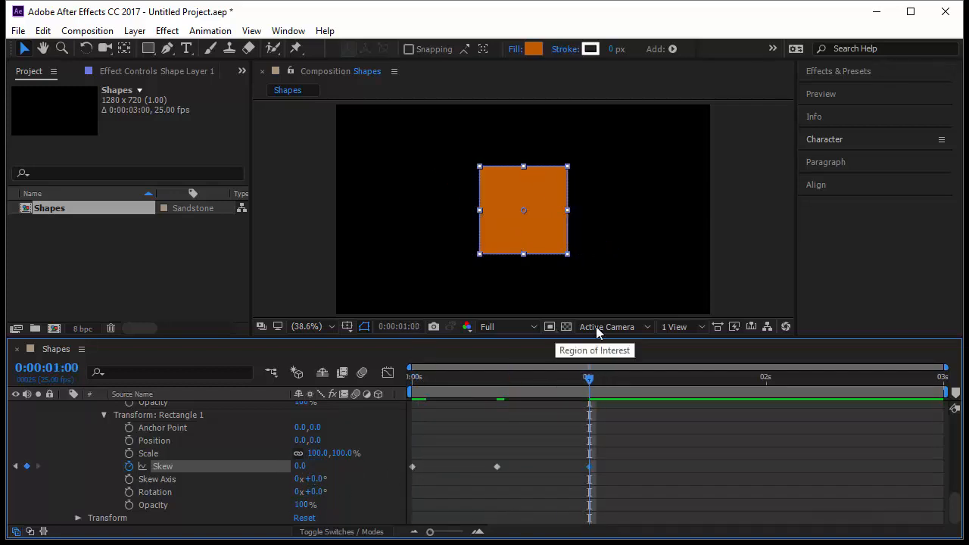
pyautogui.moveTo(595, 374); pyautogui.dragTo(356, 397)
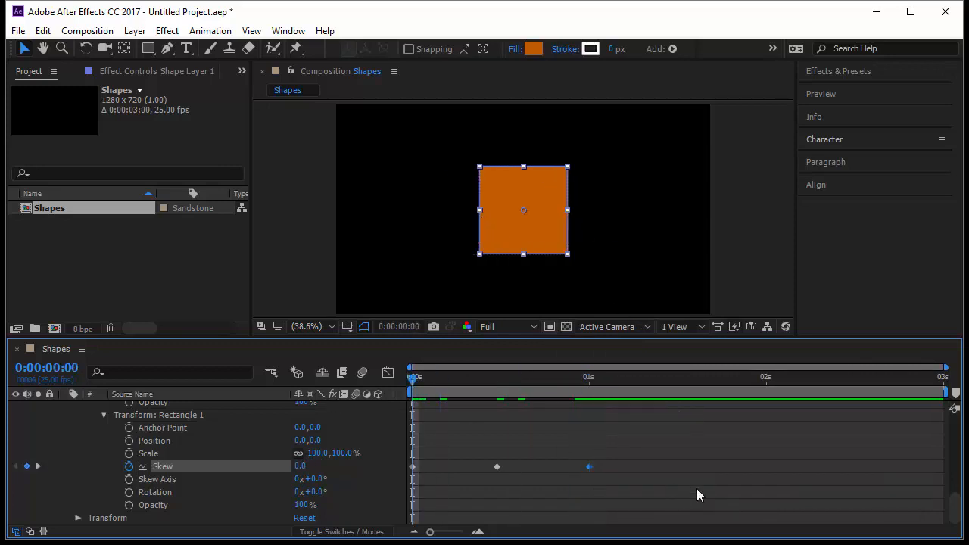
pyautogui.press('space')
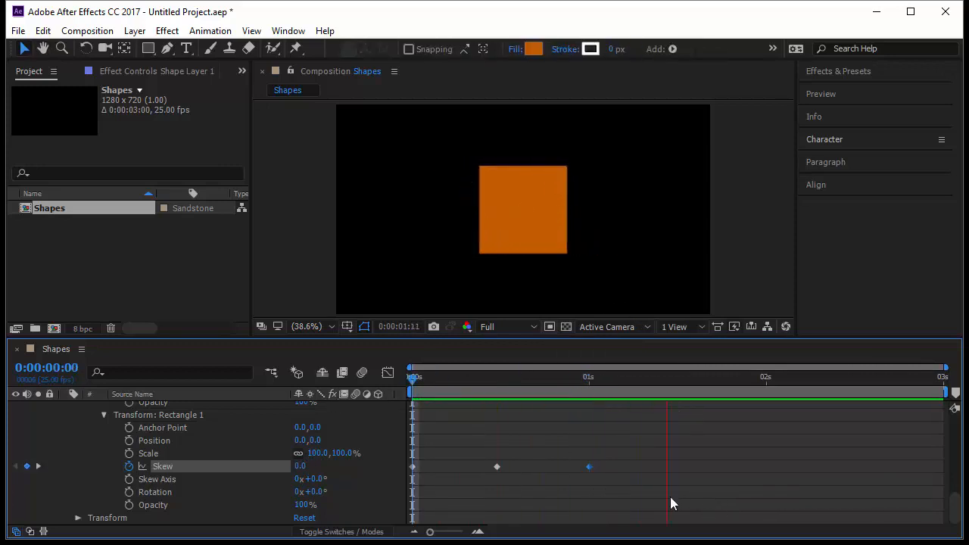
# Scrub through the skew animation, return to the first frame and remove all Skew keyframes.
pyautogui.moveTo(416, 377); pyautogui.dragTo(484, 429)
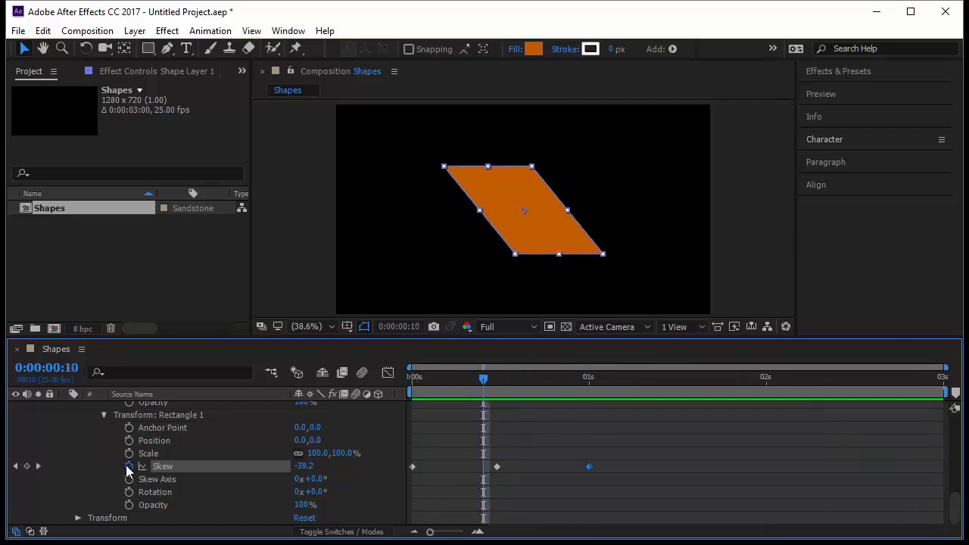
pyautogui.moveTo(485, 379); pyautogui.dragTo(346, 407)
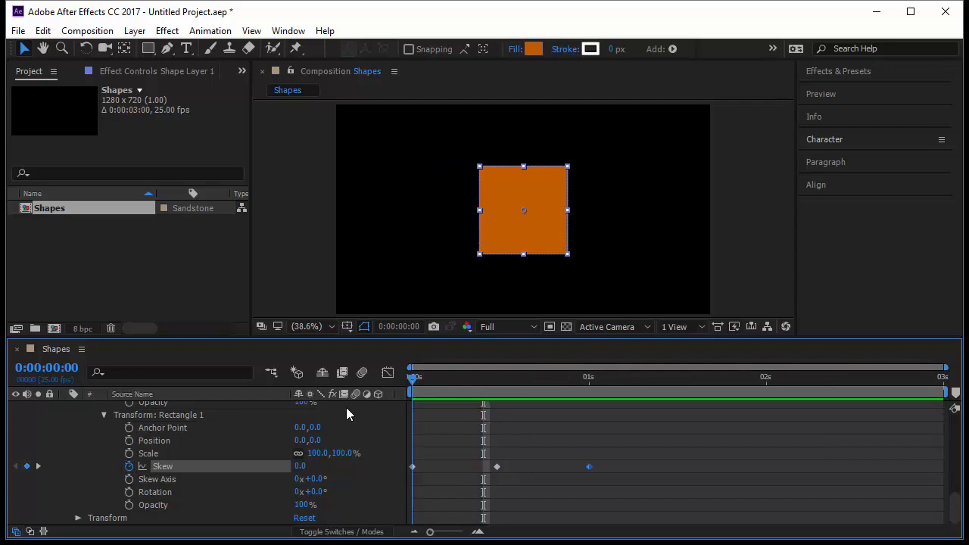
pyautogui.click(129, 467)
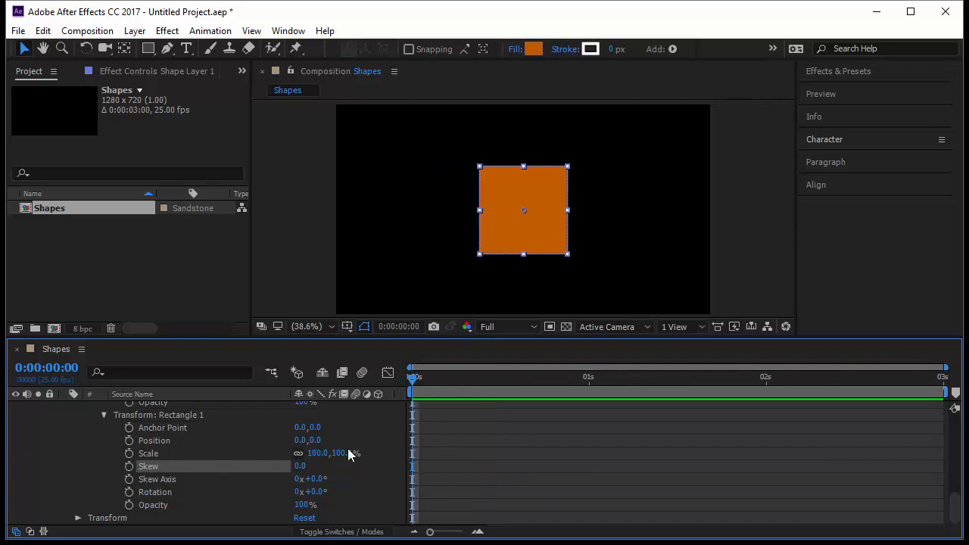
# Scale the rectangle in the composition to about 168.9, 129.3% and move it to about -126.9, -23.3.
pyautogui.click(404, 244)
pyautogui.click(480, 223)
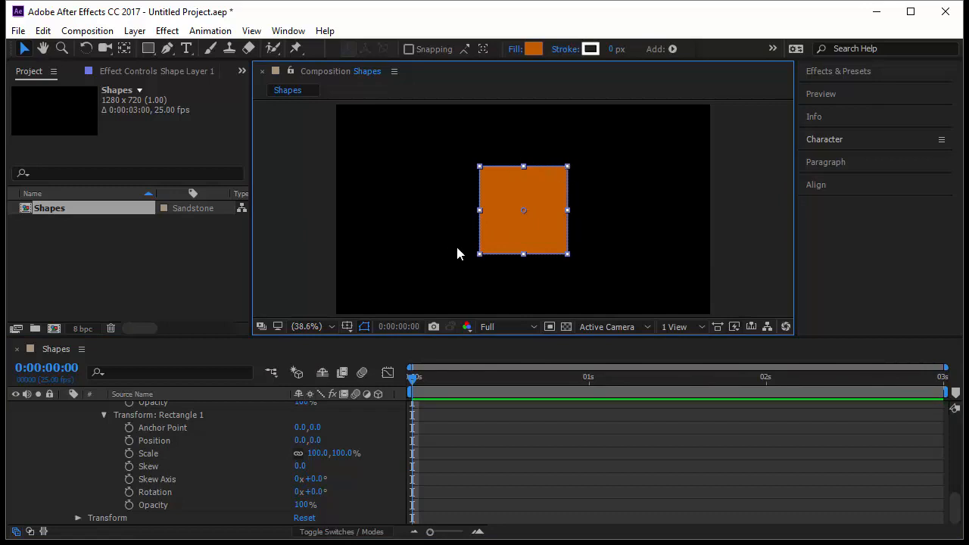
pyautogui.moveTo(566, 167)
pyautogui.mouseDown()
pyautogui.moveTo(608, 169)
pyautogui.moveTo(575, 172)
pyautogui.mouseUp()
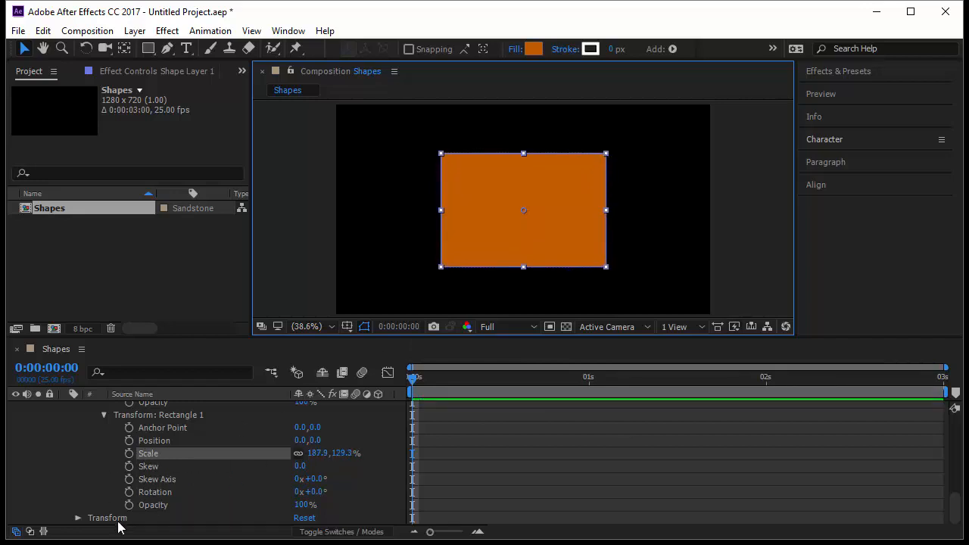
pyautogui.moveTo(602, 215); pyautogui.dragTo(522, 231)
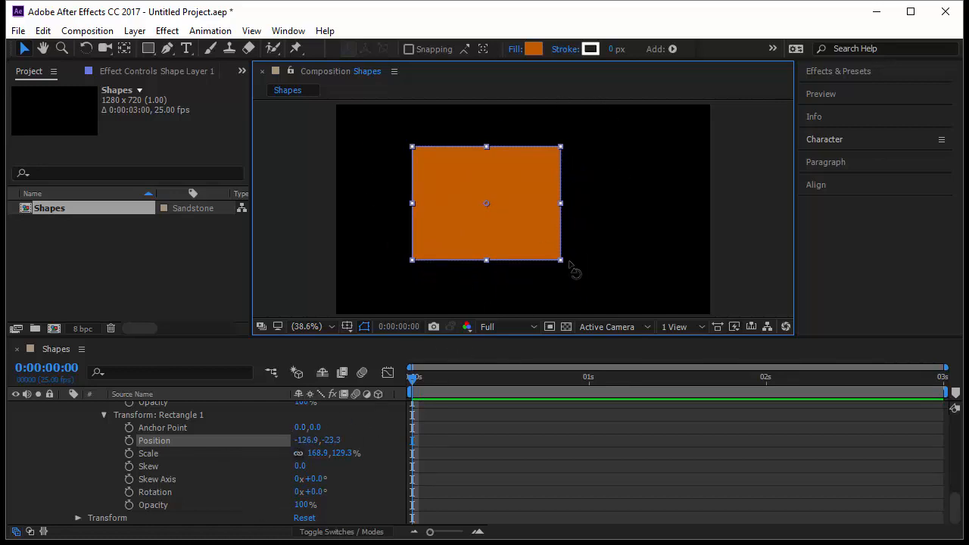
# Rotate the rectangle freehand in the composition to about 1x+67.3°.
pyautogui.moveTo(567, 275); pyautogui.dragTo(491, 287)
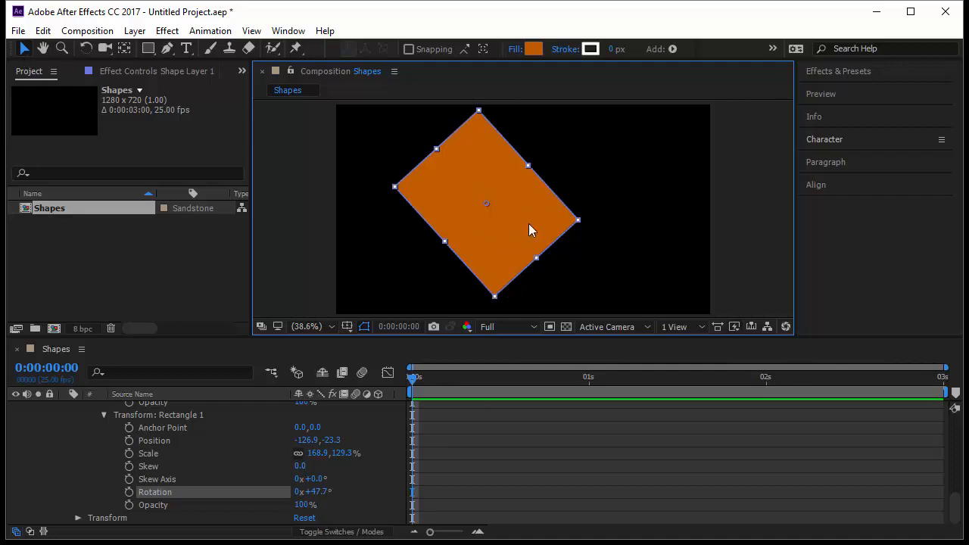
pyautogui.moveTo(589, 225); pyautogui.dragTo(577, 260)
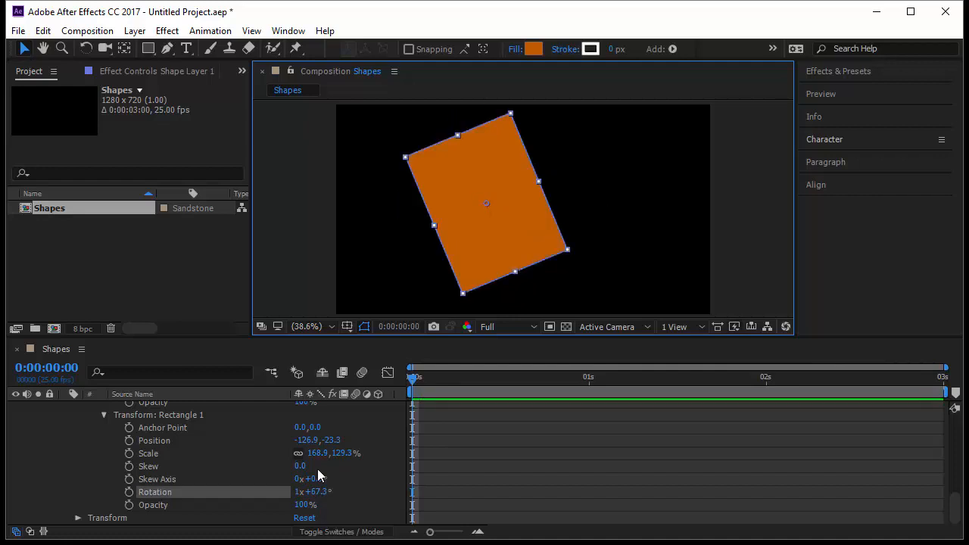
pyautogui.scroll(6, 253, 456)
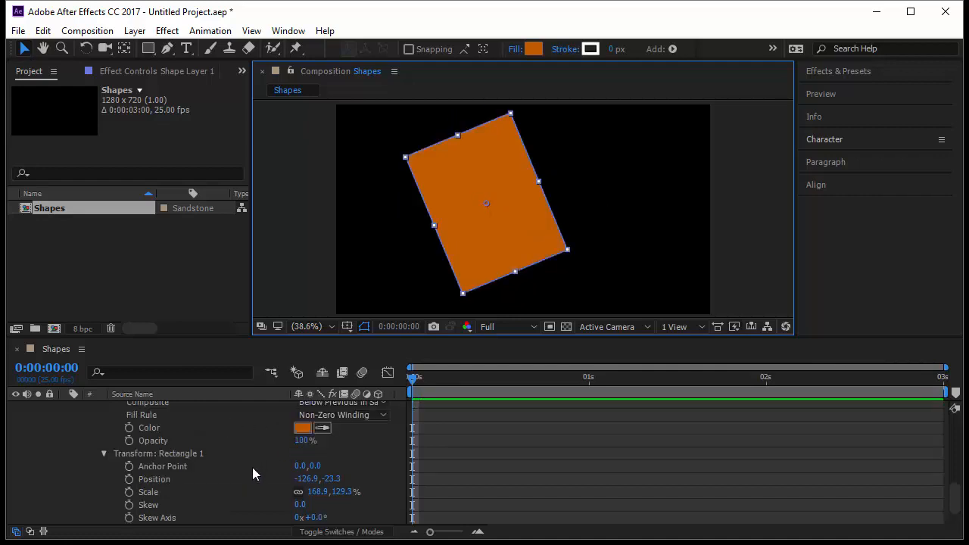
pyautogui.scroll(3, 215, 470)
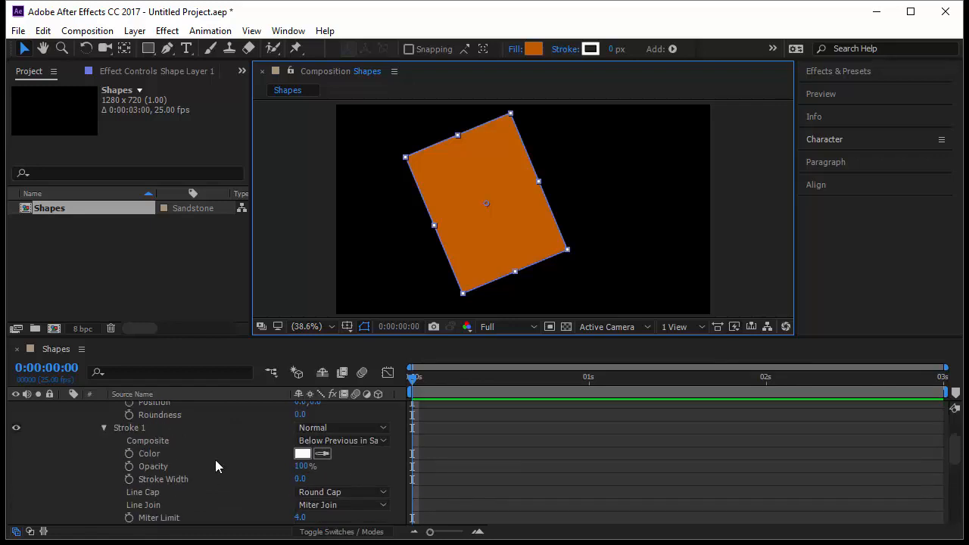
pyautogui.scroll(-2, 227, 473)
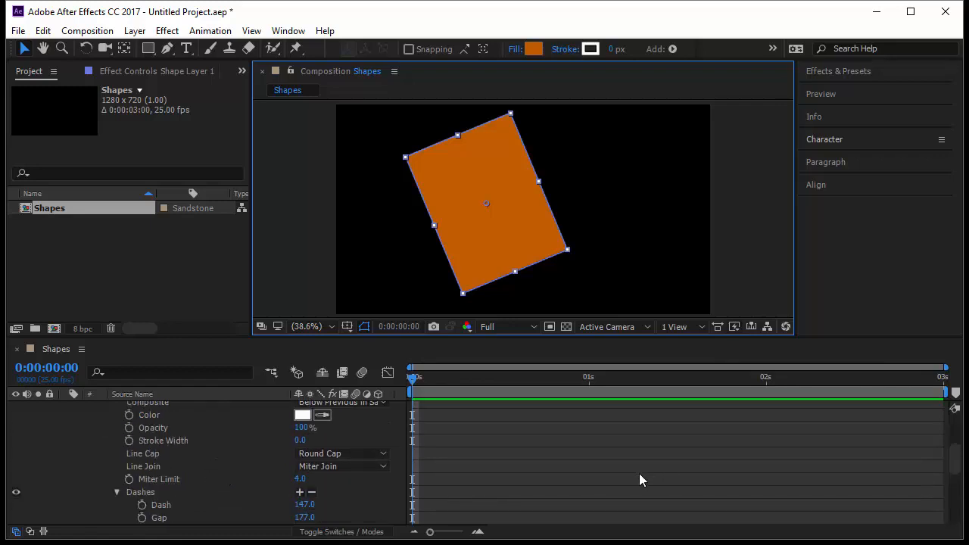